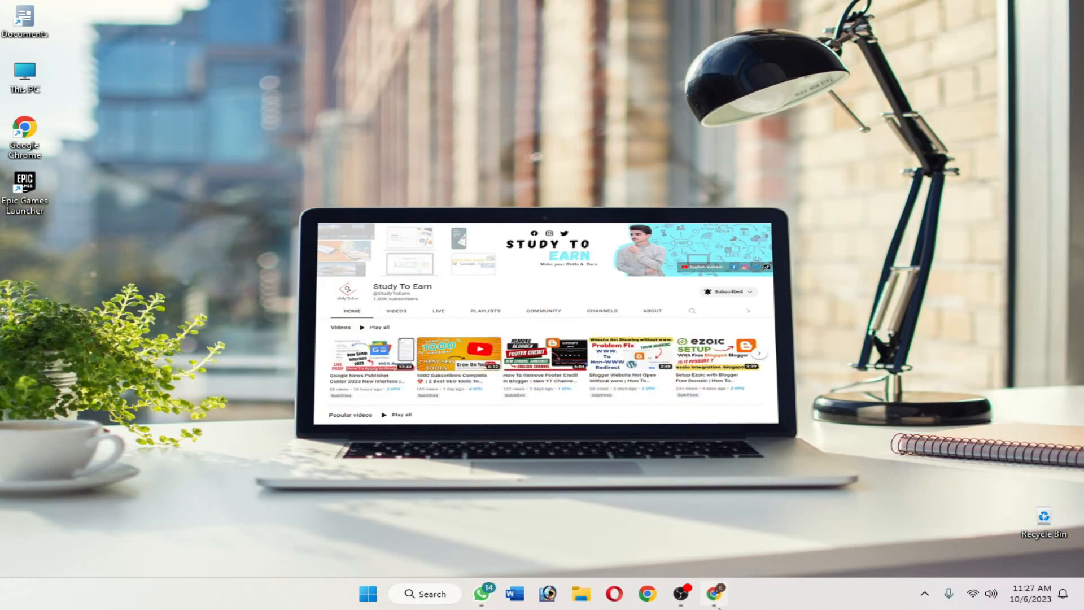
Step: Switch to Chrome and examine the Ezoic dashboard's setup notice, overview, daily ad earnings and visits for ehsassprogram.com
{"action": "left_click", "coordinate": [718, 607]}
{"action": "scroll", "coordinate": [952, 373], "scroll_direction": "down", "scroll_amount": 6}
{"action": "scroll", "coordinate": [1021, 392], "scroll_direction": "up", "scroll_amount": 7}
{"action": "scroll", "coordinate": [1020, 388], "scroll_direction": "down", "scroll_amount": 8}
{"action": "scroll", "coordinate": [1022, 389], "scroll_direction": "up", "scroll_amount": 5}
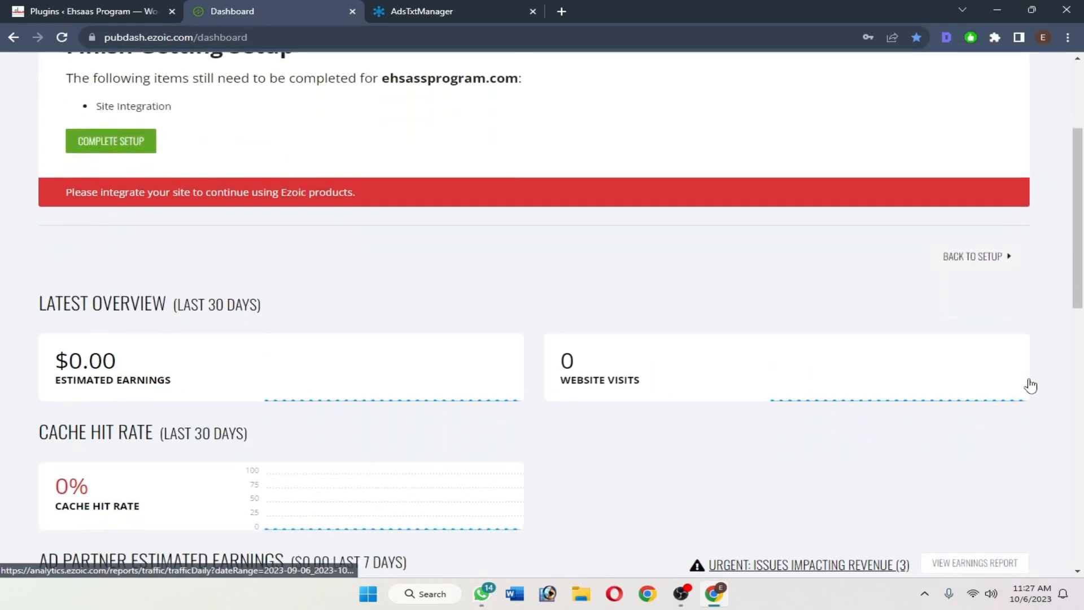
{"action": "scroll", "coordinate": [1031, 385], "scroll_direction": "down", "scroll_amount": 4}
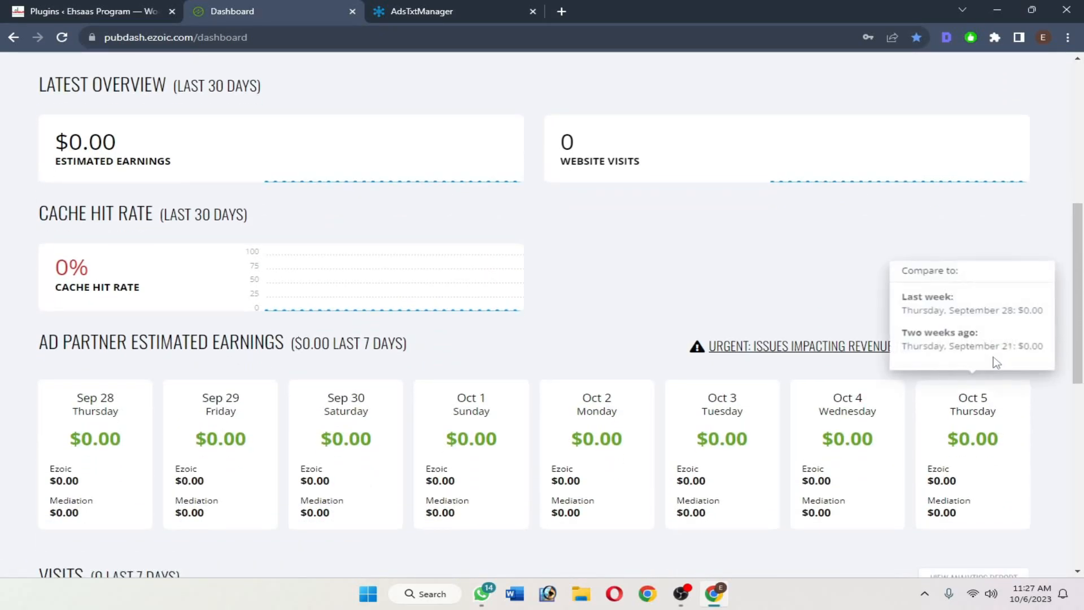
{"action": "scroll", "coordinate": [994, 363], "scroll_direction": "up", "scroll_amount": 3}
{"action": "scroll", "coordinate": [1003, 364], "scroll_direction": "down", "scroll_amount": 1}
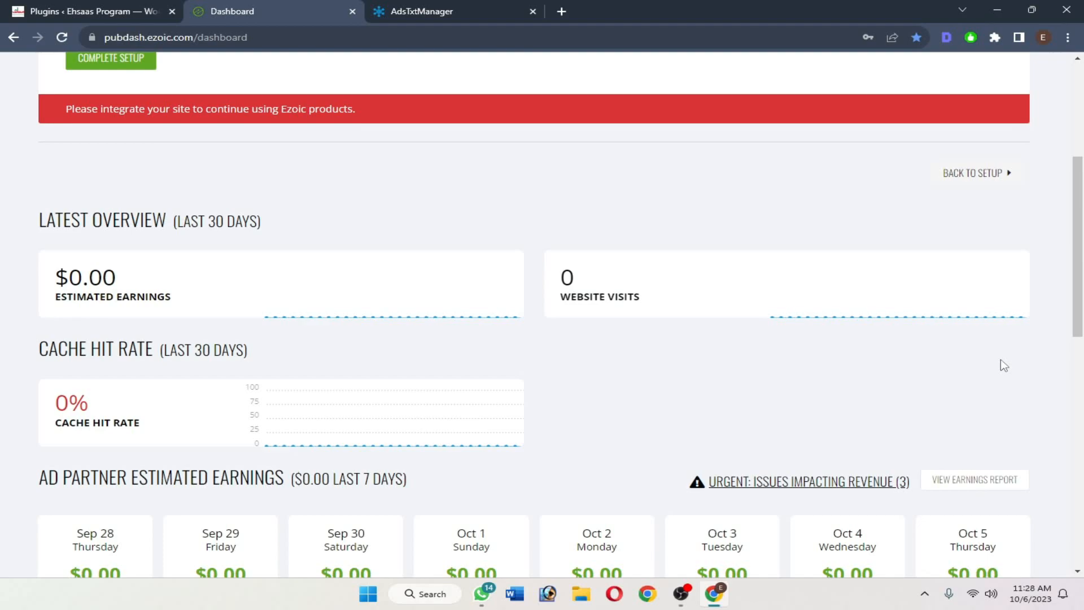
{"action": "scroll", "coordinate": [1001, 360], "scroll_direction": "down", "scroll_amount": 2}
{"action": "scroll", "coordinate": [1051, 367], "scroll_direction": "down", "scroll_amount": 8}
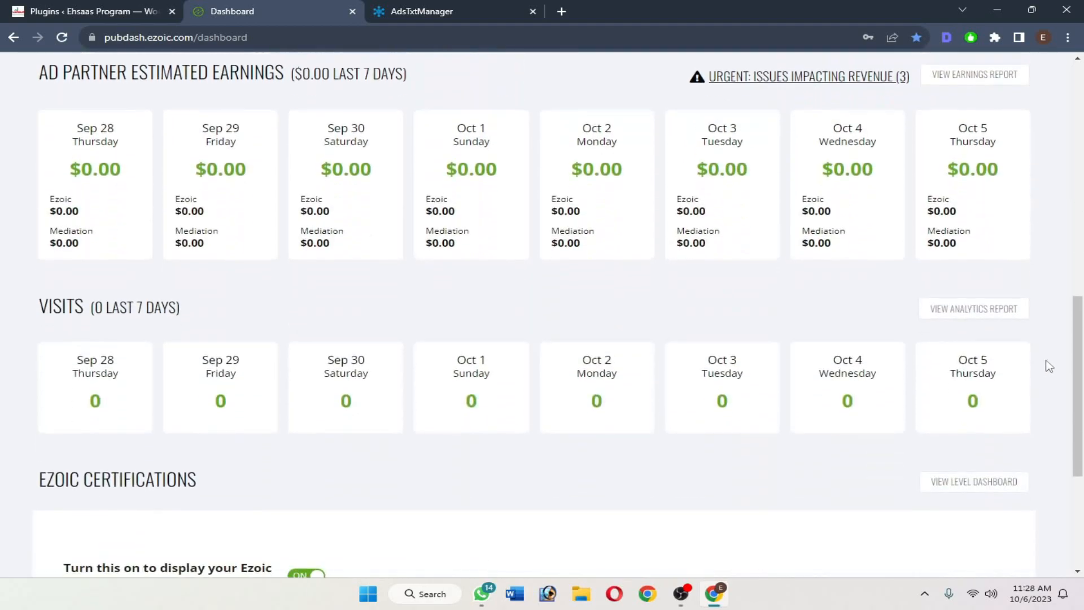
{"action": "scroll", "coordinate": [996, 370], "scroll_direction": "up", "scroll_amount": 15}
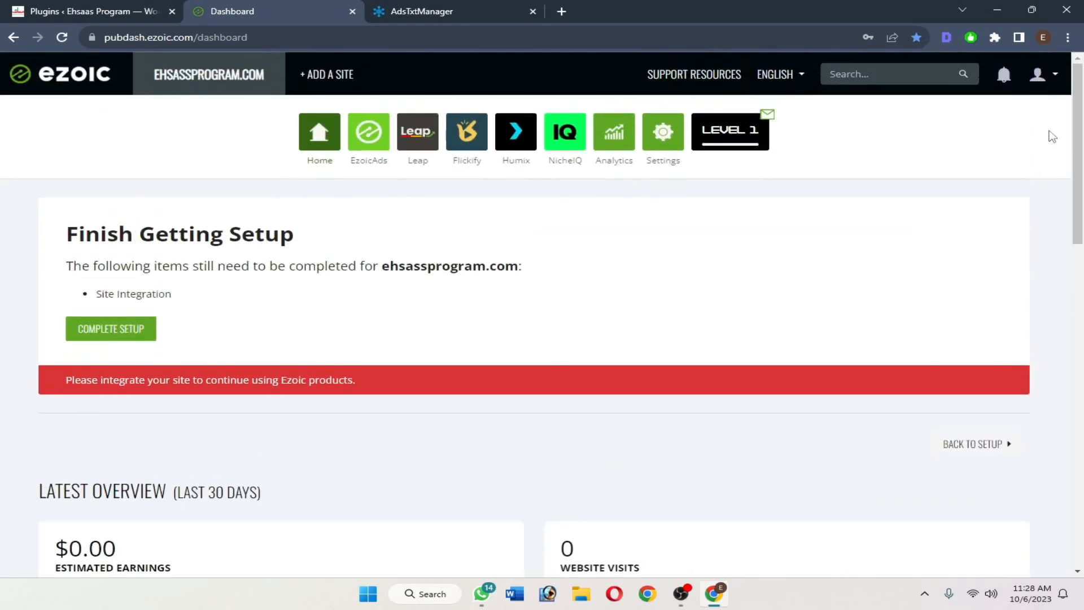
Step: Open the Ezoic account's payment history and examine the amount owed and the monthly ledger
{"action": "left_click", "coordinate": [1038, 74]}
{"action": "mouse_move", "coordinate": [1004, 137]}
{"action": "left_click", "coordinate": [881, 159]}
{"action": "scroll", "coordinate": [1056, 275], "scroll_direction": "down", "scroll_amount": 1}
{"action": "scroll", "coordinate": [1056, 275], "scroll_direction": "down", "scroll_amount": 3}
{"action": "scroll", "coordinate": [853, 277], "scroll_direction": "up", "scroll_amount": 3}
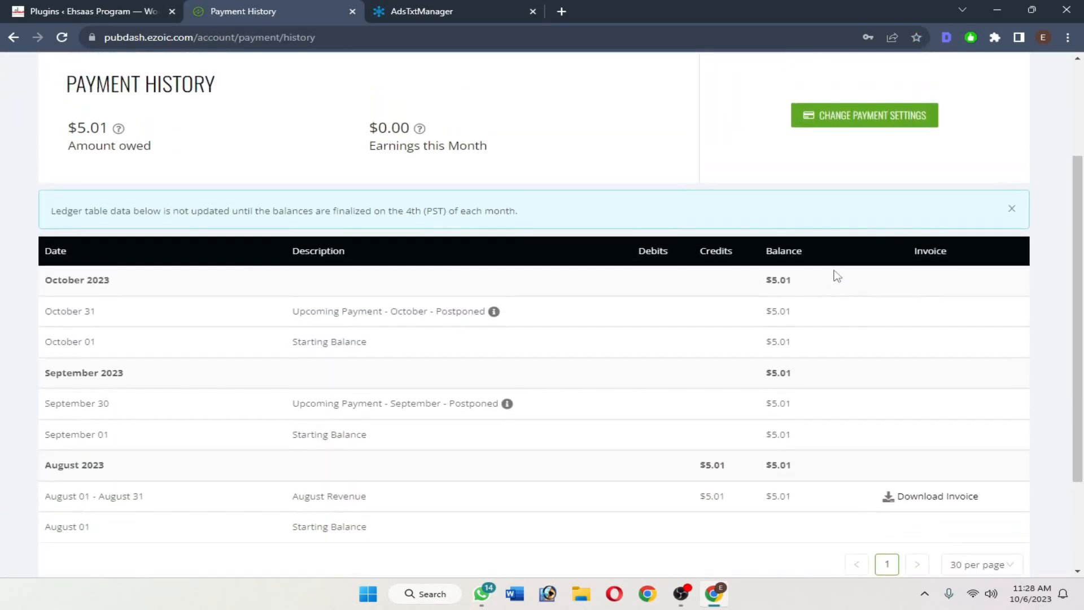
{"action": "left_click_drag", "start_coordinate": [141, 215], "coordinate": [55, 219]}
{"action": "left_click", "coordinate": [122, 217]}
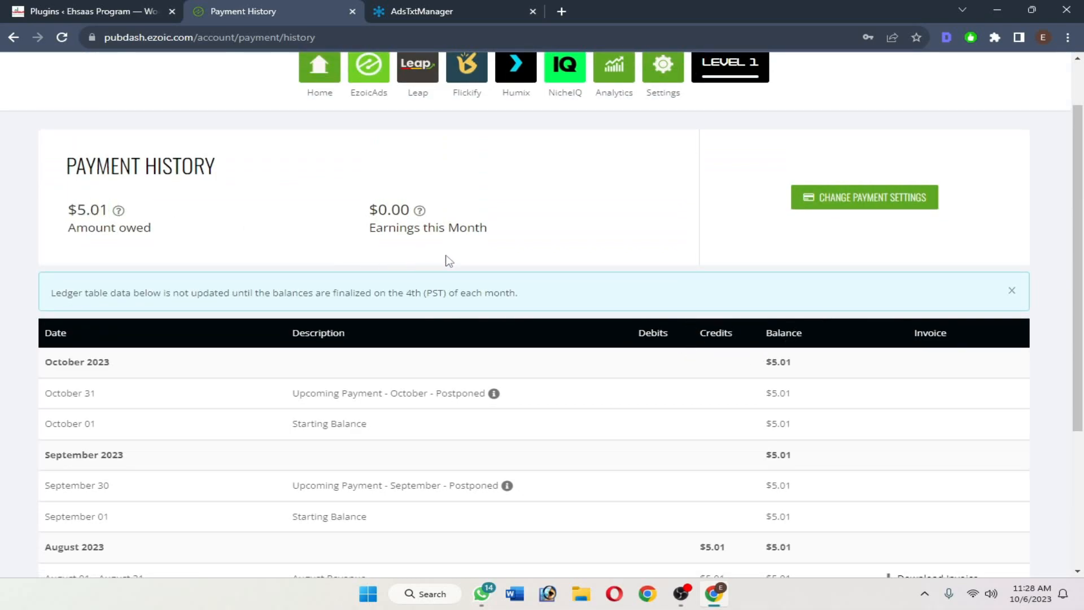
Step: Return to the Ezoic home dashboard and review the pending setup items and the recent earnings sections
{"action": "scroll", "coordinate": [449, 261], "scroll_direction": "up", "scroll_amount": 1}
{"action": "left_click", "coordinate": [320, 131]}
{"action": "scroll", "coordinate": [993, 364], "scroll_direction": "down", "scroll_amount": 5}
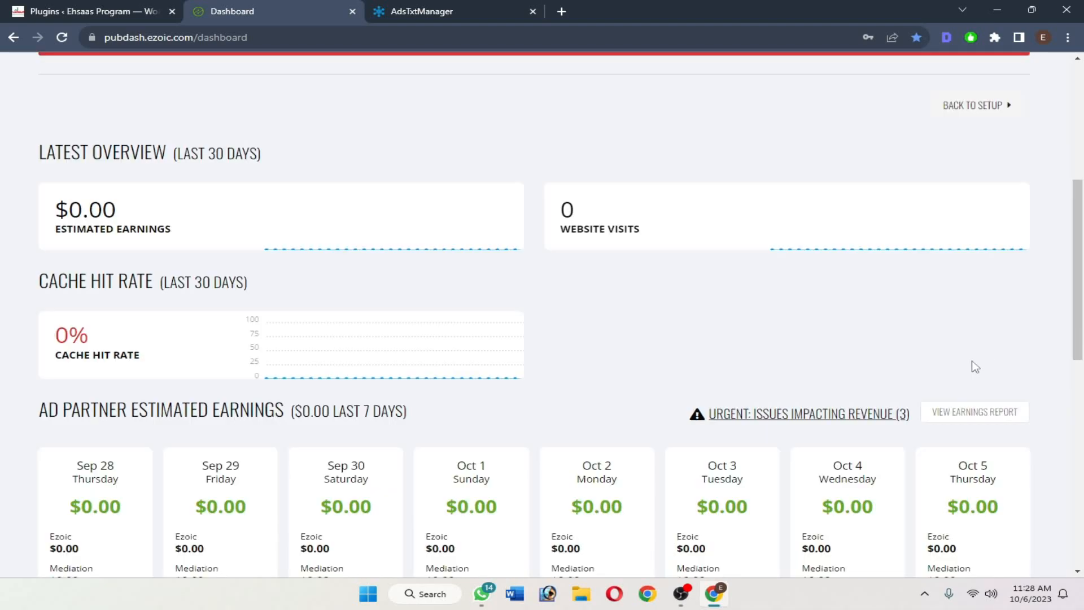
{"action": "scroll", "coordinate": [975, 366], "scroll_direction": "down", "scroll_amount": 4}
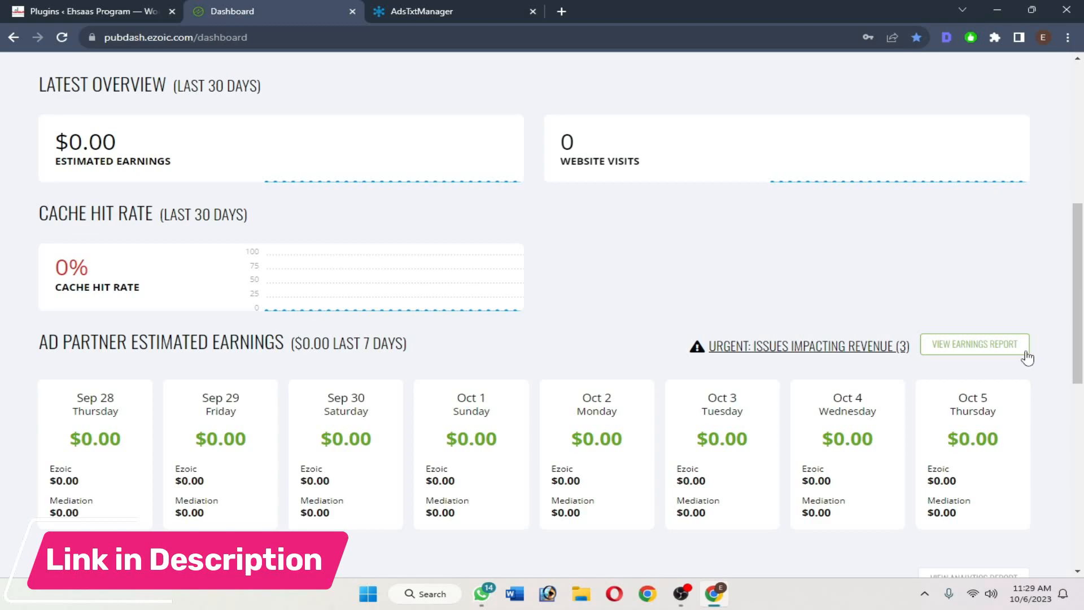
{"action": "scroll", "coordinate": [1029, 356], "scroll_direction": "down", "scroll_amount": 7}
{"action": "scroll", "coordinate": [1041, 383], "scroll_direction": "up", "scroll_amount": 8}
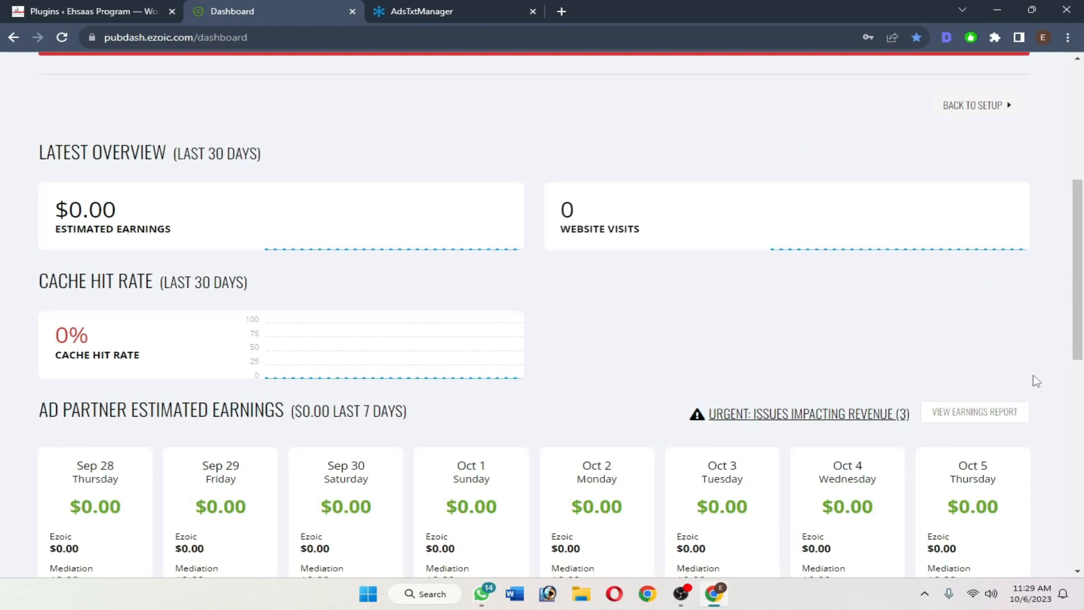
{"action": "scroll", "coordinate": [1037, 381], "scroll_direction": "down", "scroll_amount": 1}
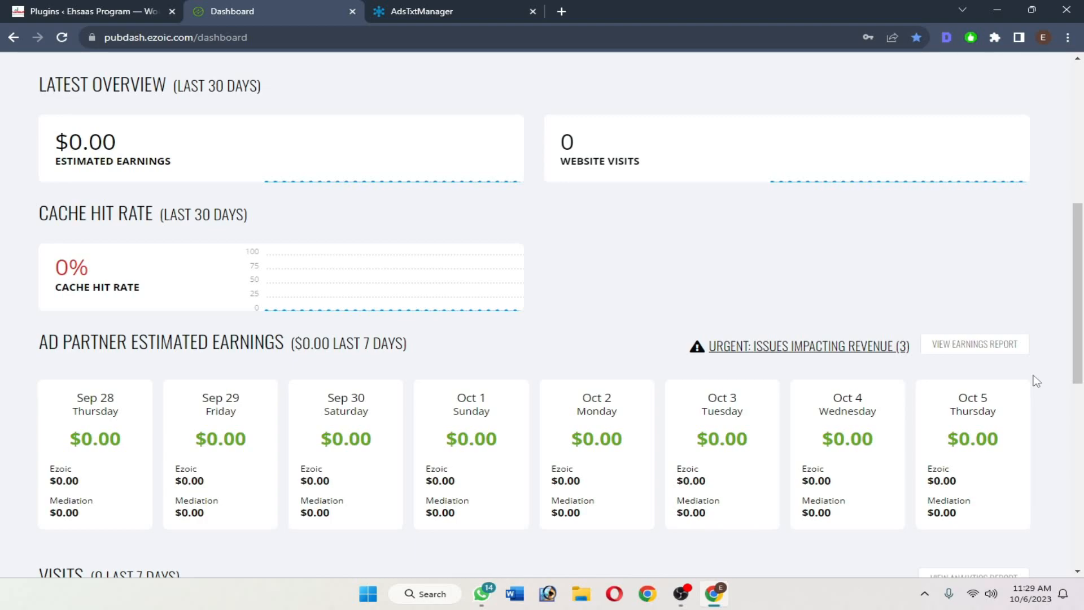
{"action": "scroll", "coordinate": [972, 383], "scroll_direction": "up", "scroll_amount": 7}
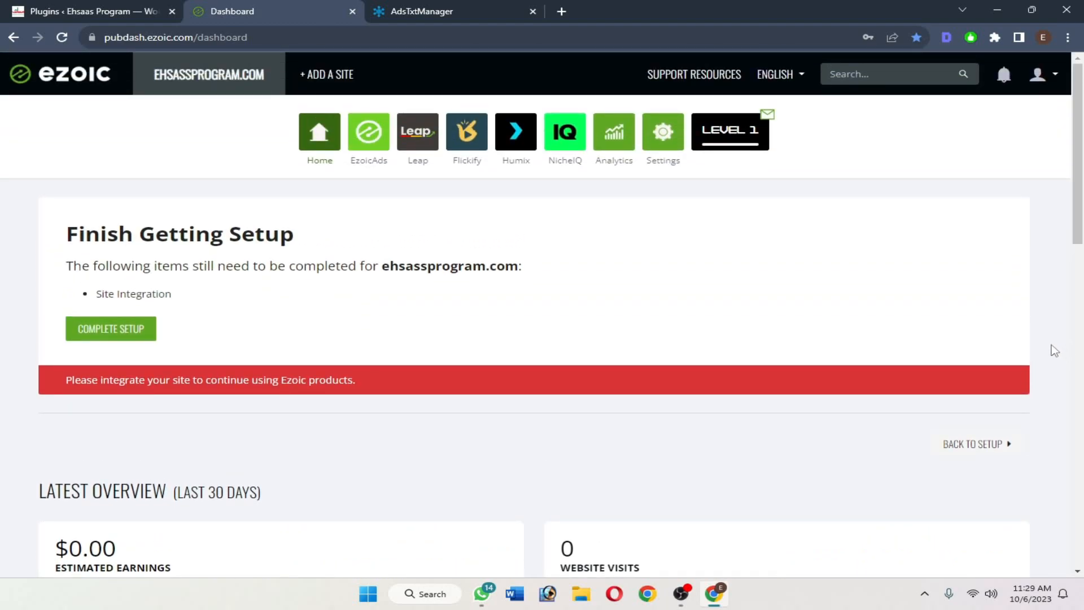
{"action": "scroll", "coordinate": [1047, 351], "scroll_direction": "down", "scroll_amount": 4}
{"action": "scroll", "coordinate": [1051, 270], "scroll_direction": "up", "scroll_amount": 3}
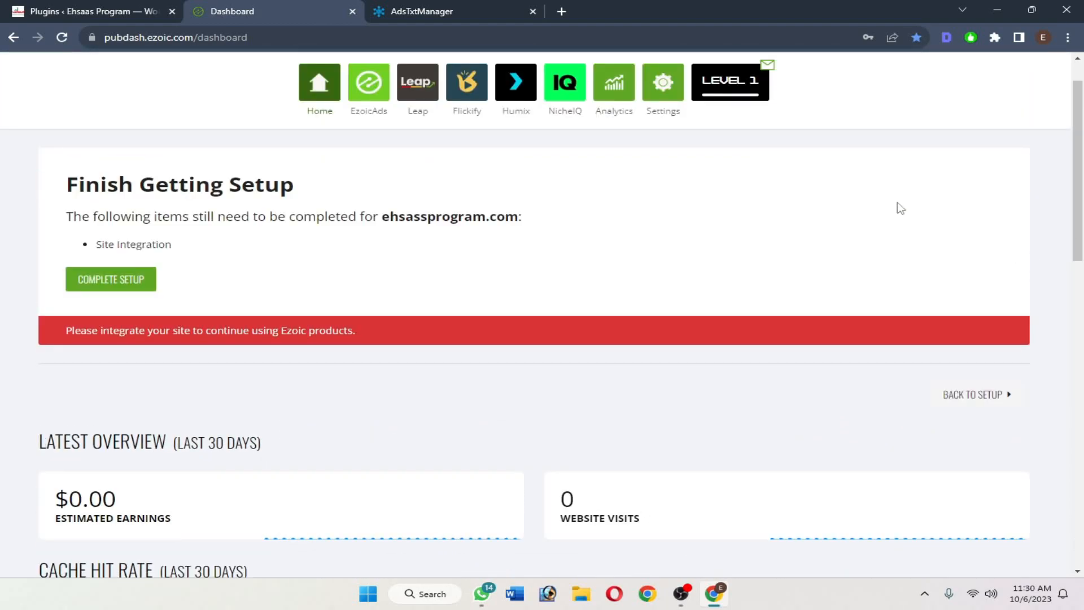
Step: Open the Ezoic site integration settings and check the Cloudflare, Nameservers and WordPress plugin integration options
{"action": "left_click", "coordinate": [662, 100]}
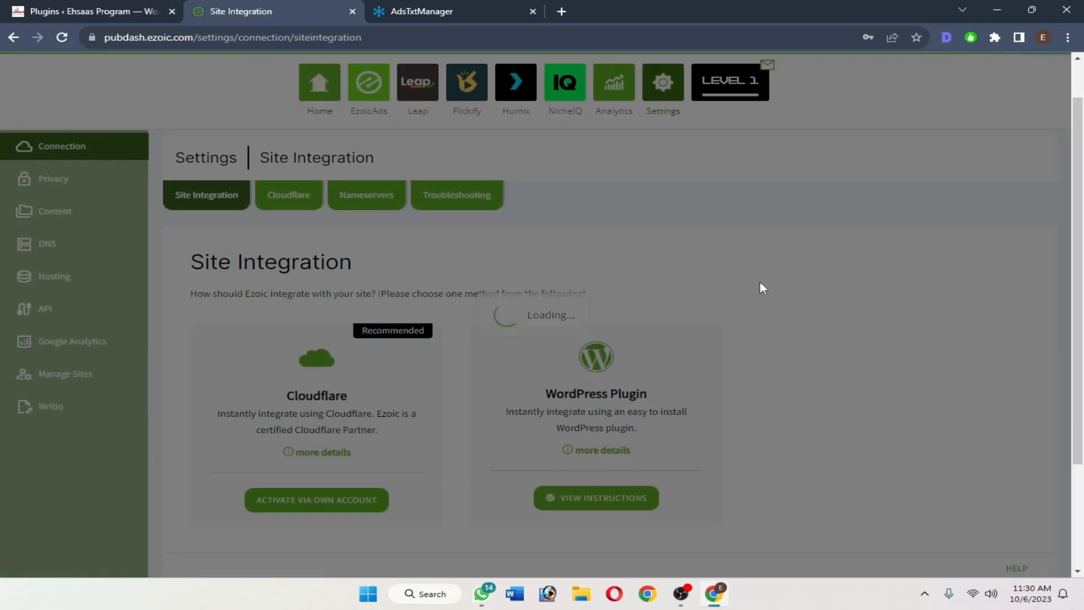
{"action": "scroll", "coordinate": [757, 287], "scroll_direction": "down", "scroll_amount": 2}
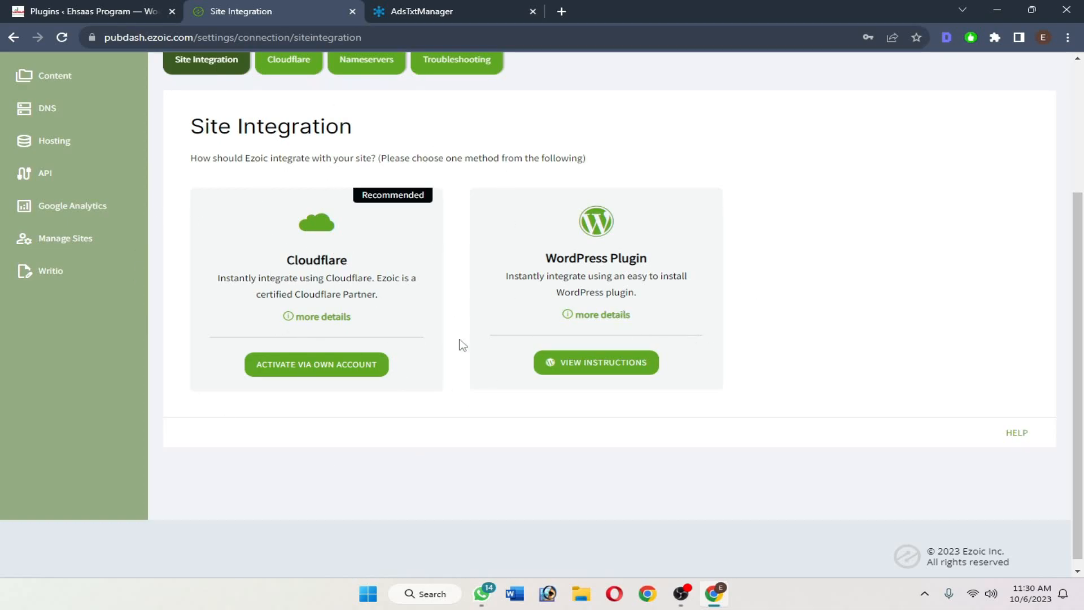
{"action": "scroll", "coordinate": [361, 276], "scroll_direction": "up", "scroll_amount": 2}
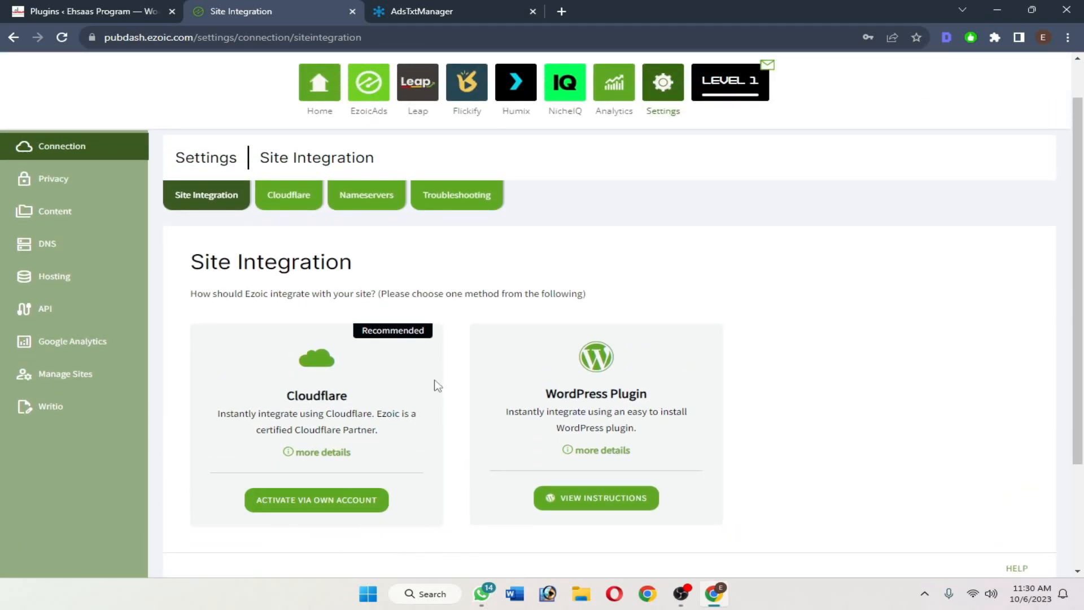
{"action": "scroll", "coordinate": [283, 387], "scroll_direction": "down", "scroll_amount": 2}
{"action": "scroll", "coordinate": [283, 388], "scroll_direction": "up", "scroll_amount": 2}
{"action": "left_click", "coordinate": [301, 209]}
{"action": "left_click", "coordinate": [387, 214]}
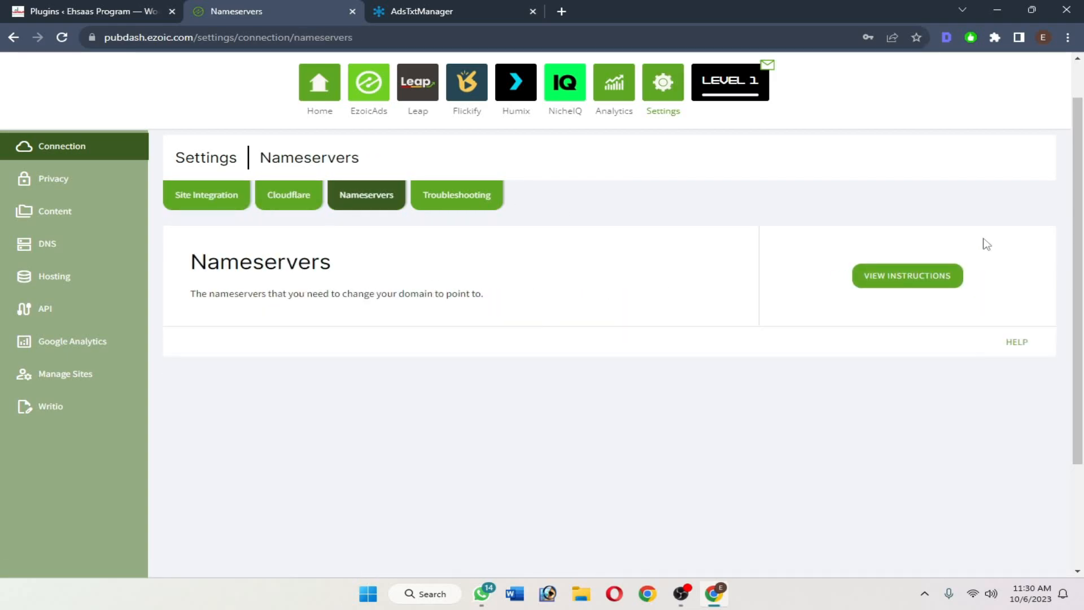
{"action": "left_click", "coordinate": [286, 196]}
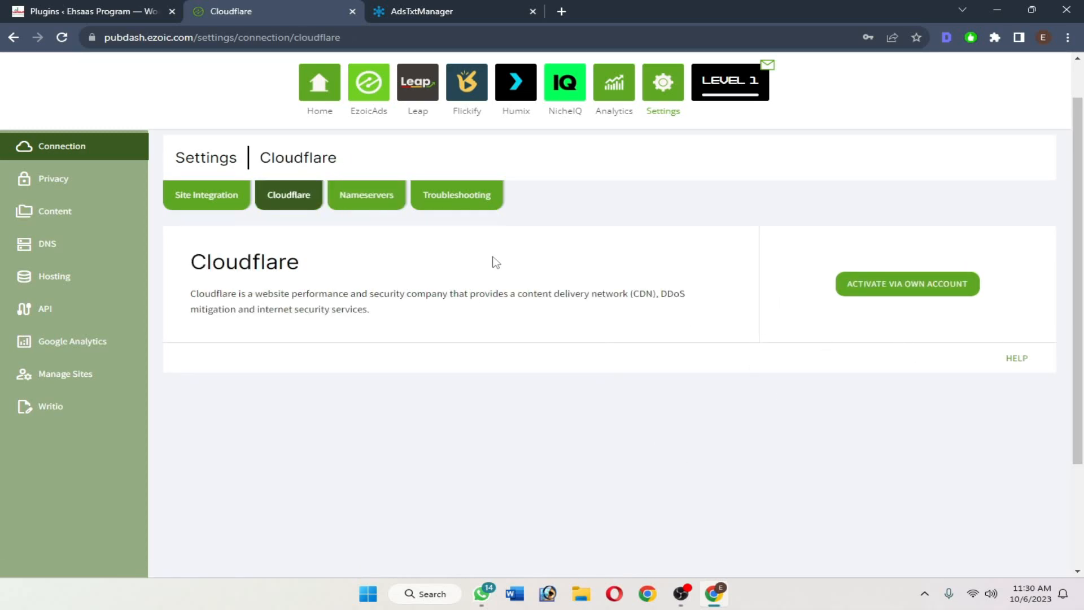
{"action": "left_click", "coordinate": [204, 204]}
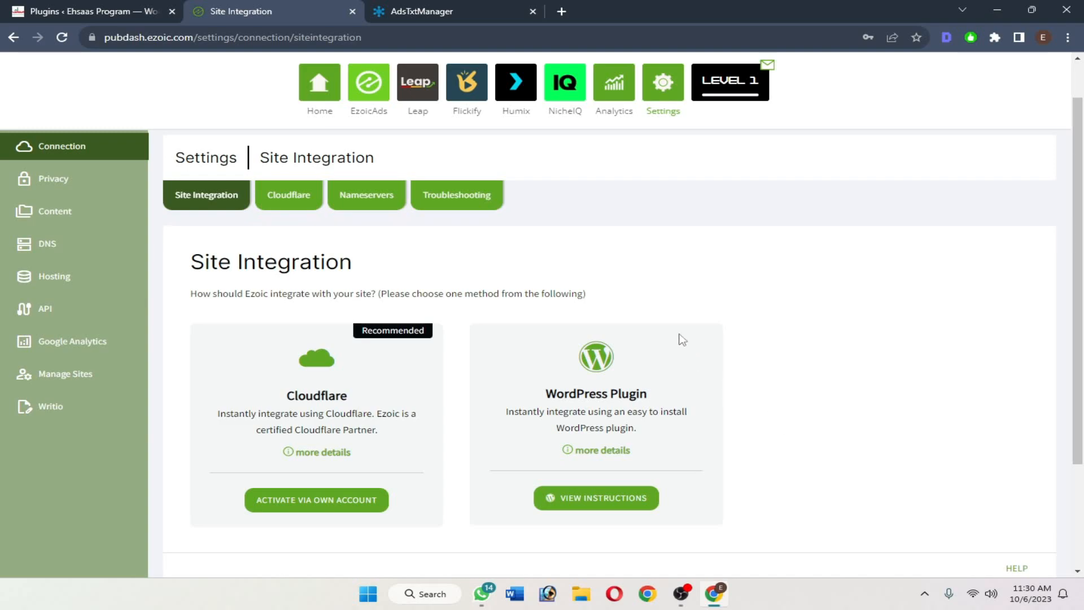
Step: Switch to Ads.txt Manager and view the ads.txt integration status on its home page
{"action": "left_click", "coordinate": [479, 11]}
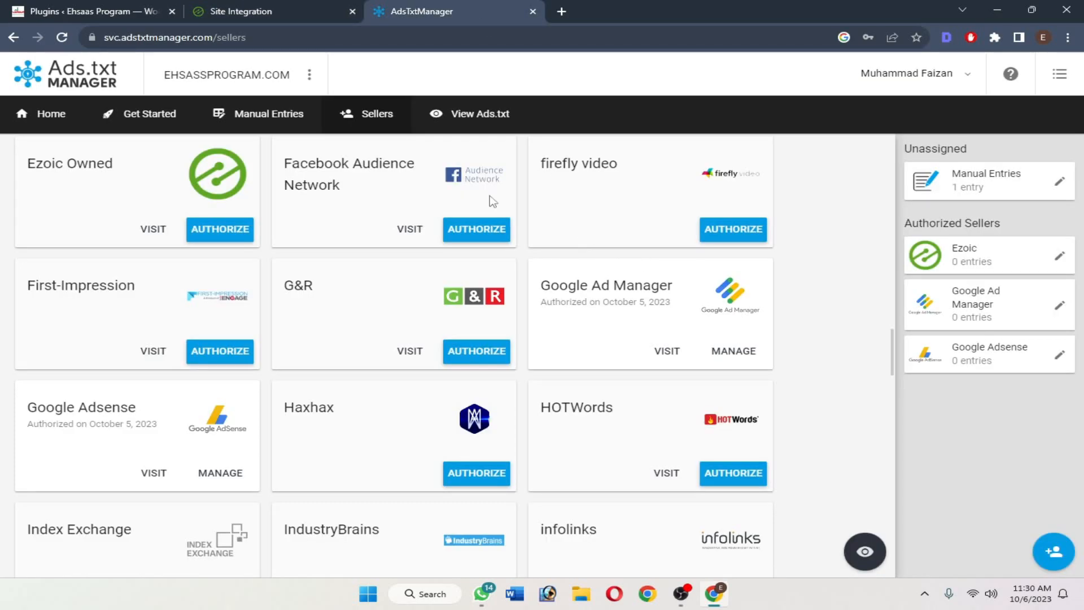
{"action": "left_click", "coordinate": [41, 118]}
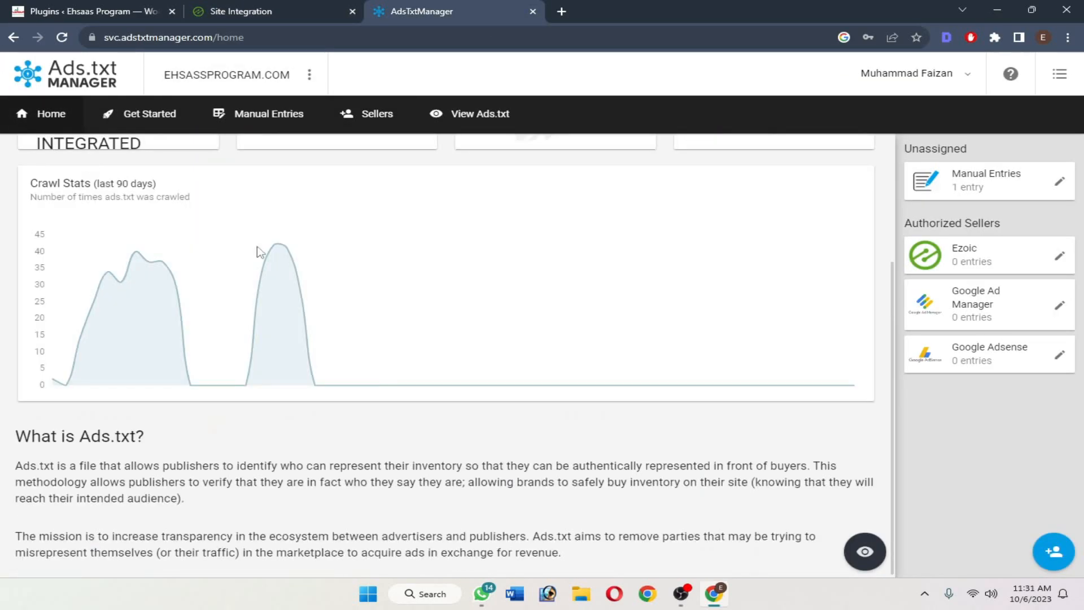
{"action": "scroll", "coordinate": [700, 347], "scroll_direction": "up", "scroll_amount": 3}
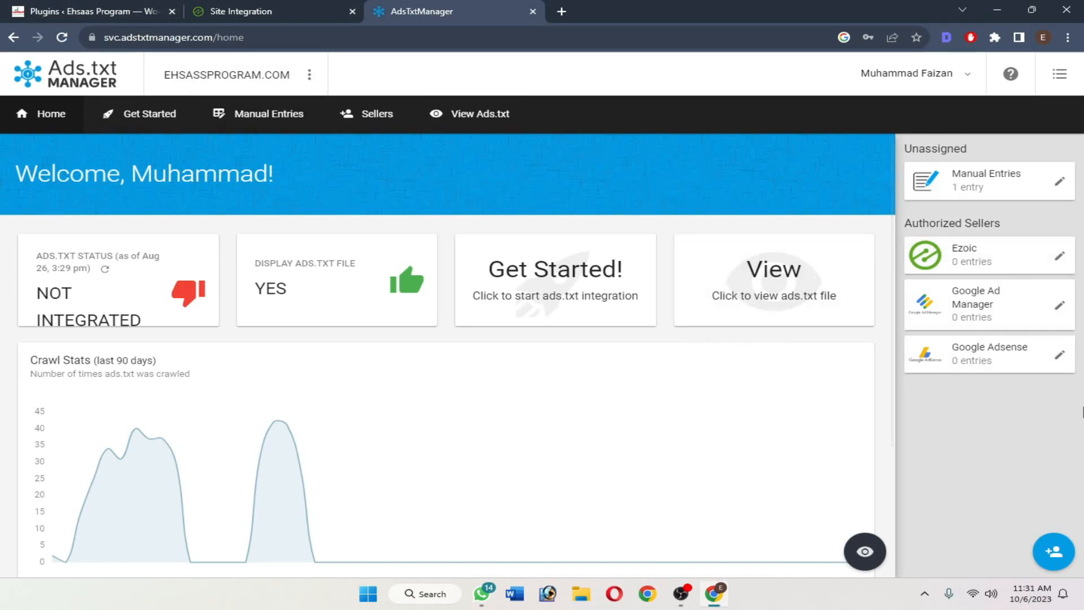
Step: Unauthorize Google Adsense as an ads.txt seller for ehsassprogram.com
{"action": "left_click", "coordinate": [1059, 357]}
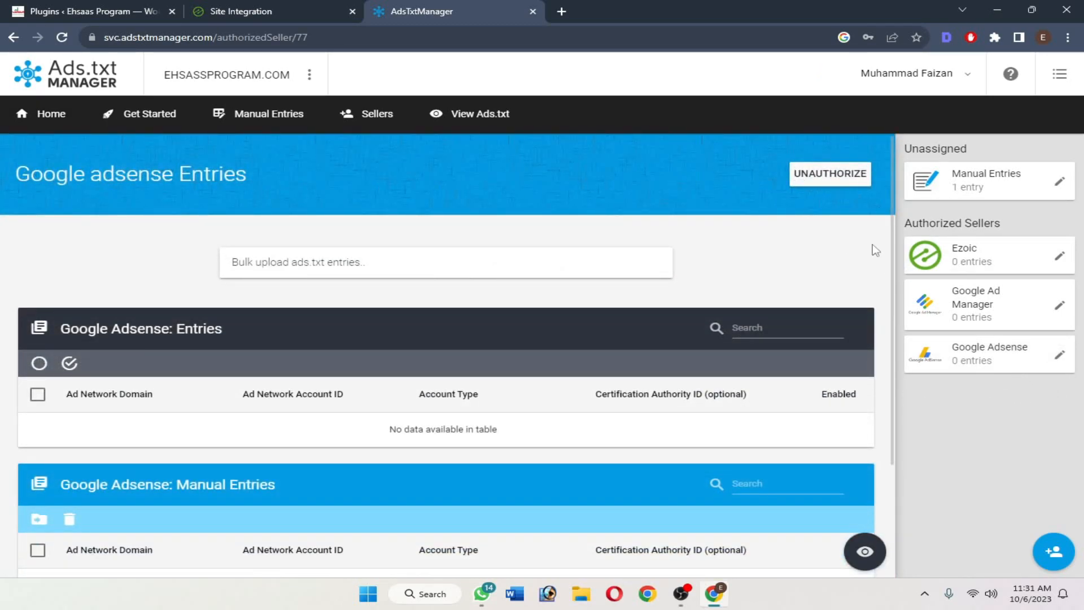
{"action": "left_click", "coordinate": [833, 180]}
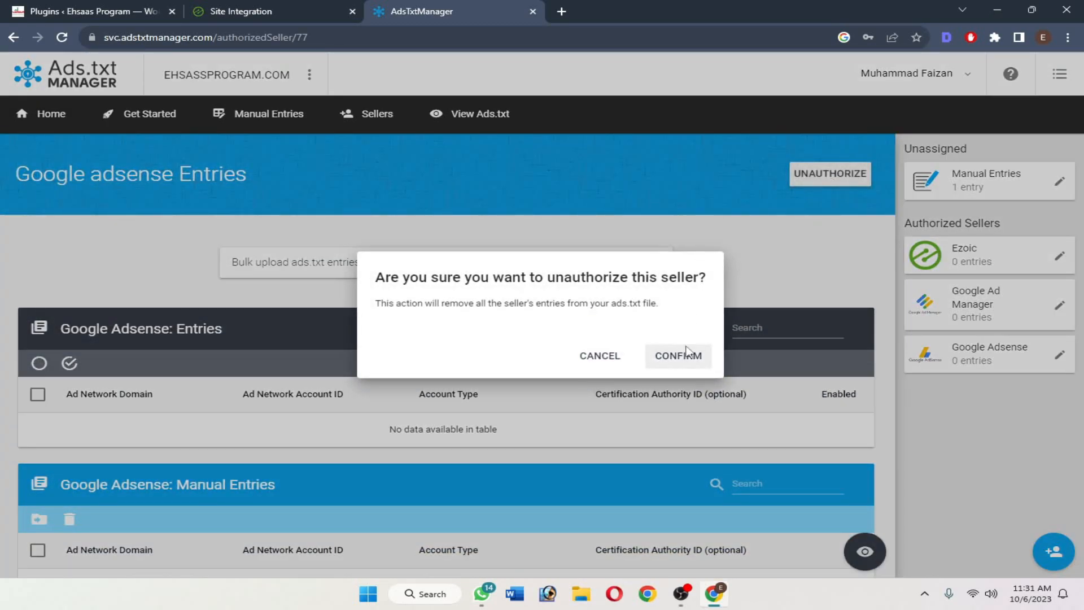
{"action": "left_click", "coordinate": [685, 363]}
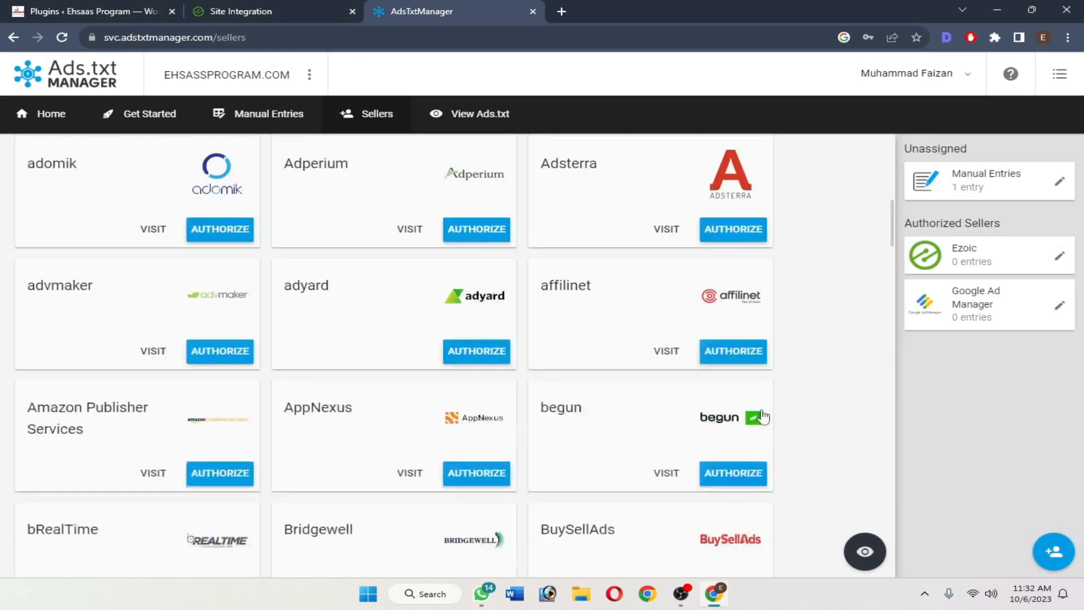
Step: Unauthorize Google Ad Manager as an ads.txt seller for ehsassprogram.com
{"action": "scroll", "coordinate": [765, 418], "scroll_direction": "up", "scroll_amount": 9}
{"action": "scroll", "coordinate": [791, 412], "scroll_direction": "down", "scroll_amount": 9}
{"action": "scroll", "coordinate": [418, 451], "scroll_direction": "down", "scroll_amount": 18}
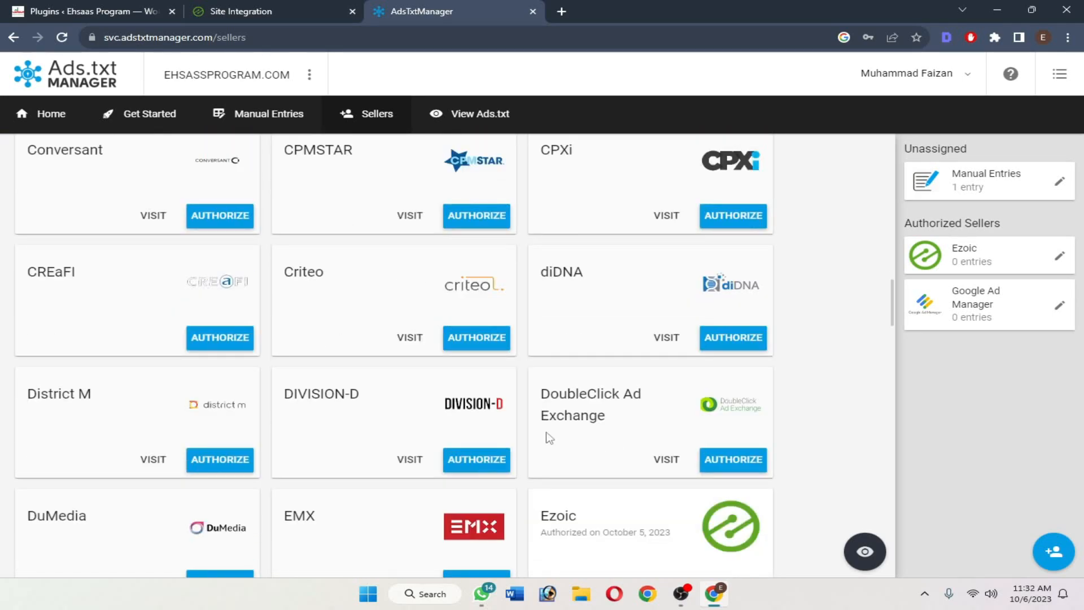
{"action": "scroll", "coordinate": [732, 447], "scroll_direction": "down", "scroll_amount": 2}
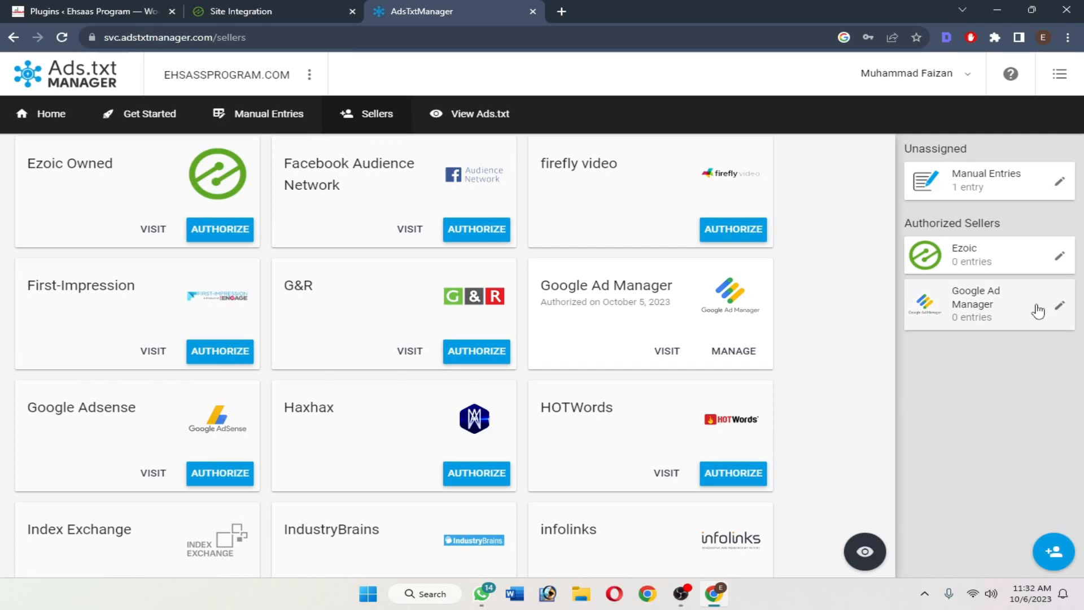
{"action": "left_click", "coordinate": [1060, 306]}
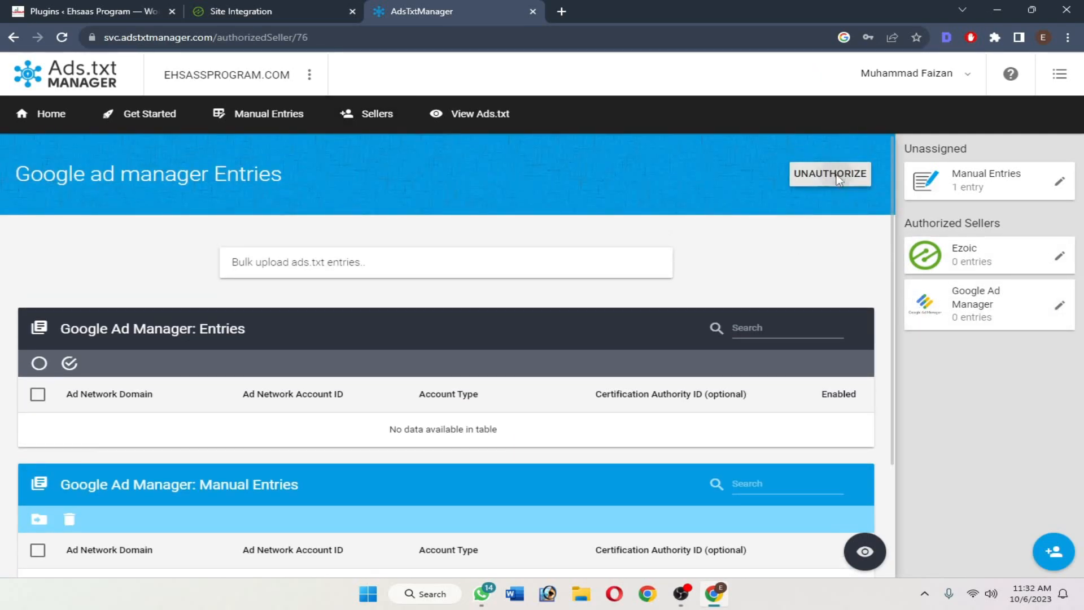
{"action": "left_click", "coordinate": [830, 174]}
{"action": "left_click", "coordinate": [681, 356]}
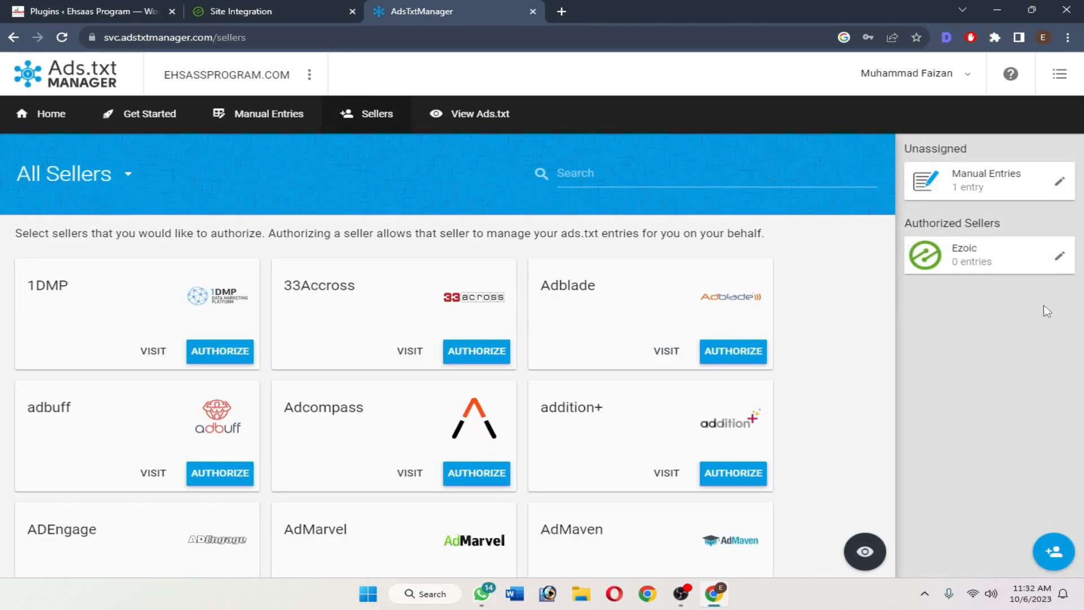
Step: Unauthorize Ezoic as an ads.txt seller for ehsassprogram.com
{"action": "left_click", "coordinate": [1061, 259]}
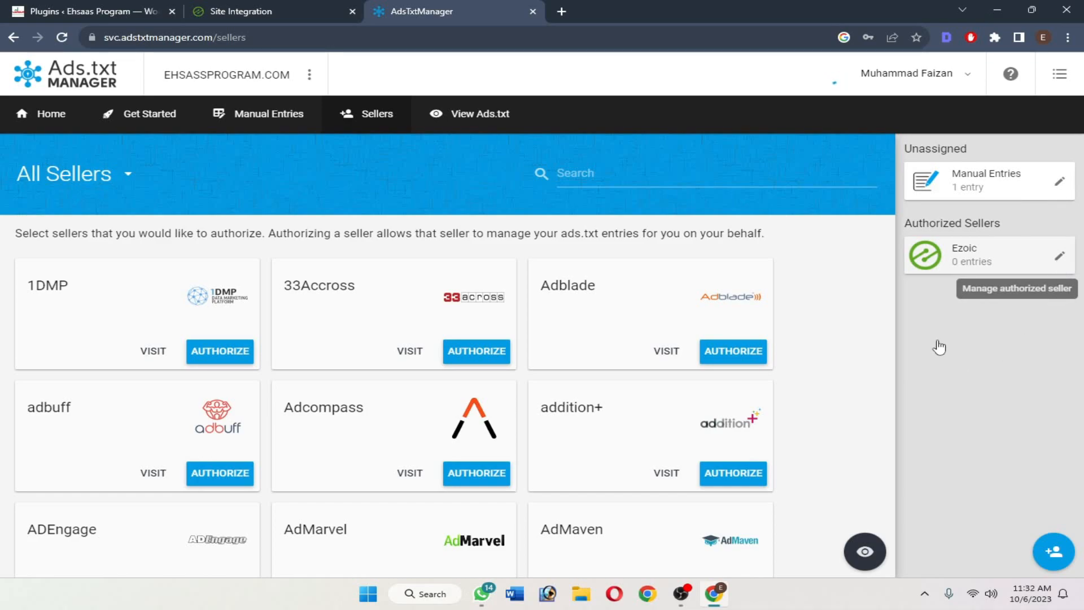
{"action": "left_click", "coordinate": [831, 174]}
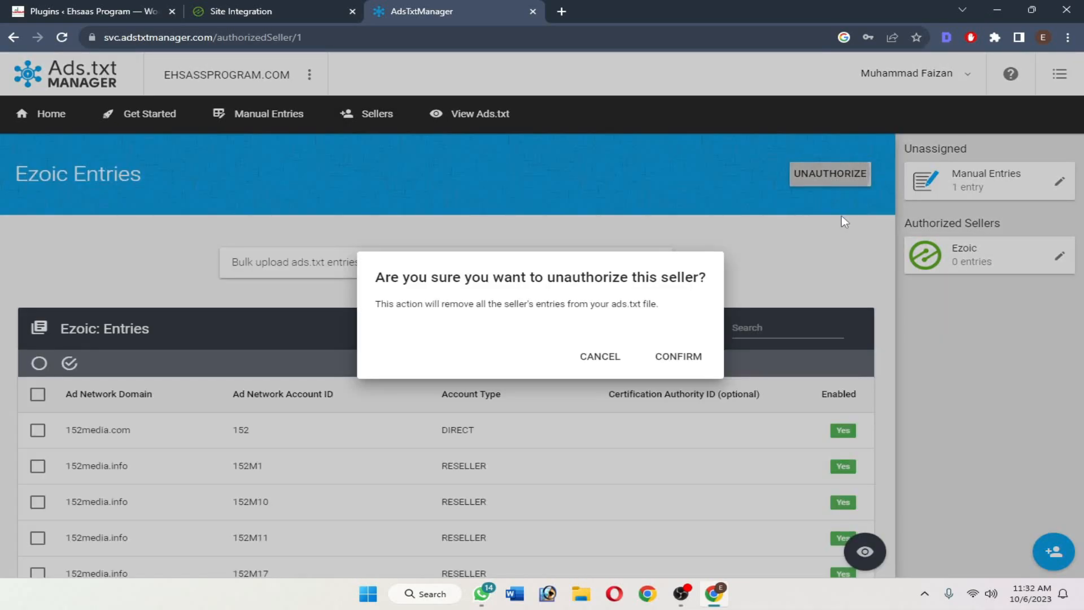
{"action": "left_click", "coordinate": [678, 361]}
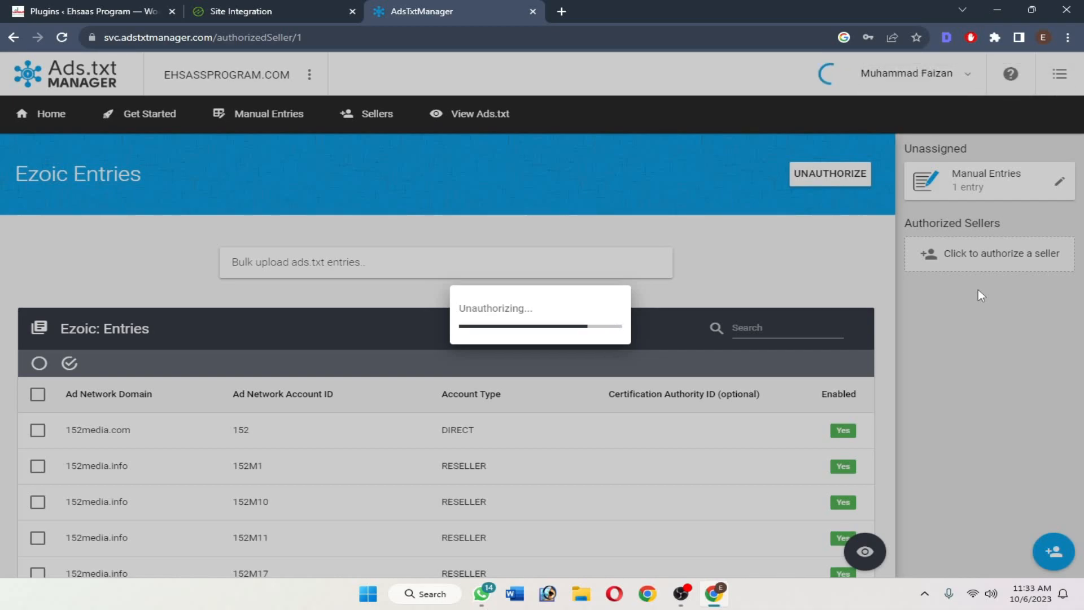
Step: Check the authorization state of Ezoic and the Google sellers in the sellers list, and return to the home page
{"action": "scroll", "coordinate": [861, 357], "scroll_direction": "down", "scroll_amount": 20}
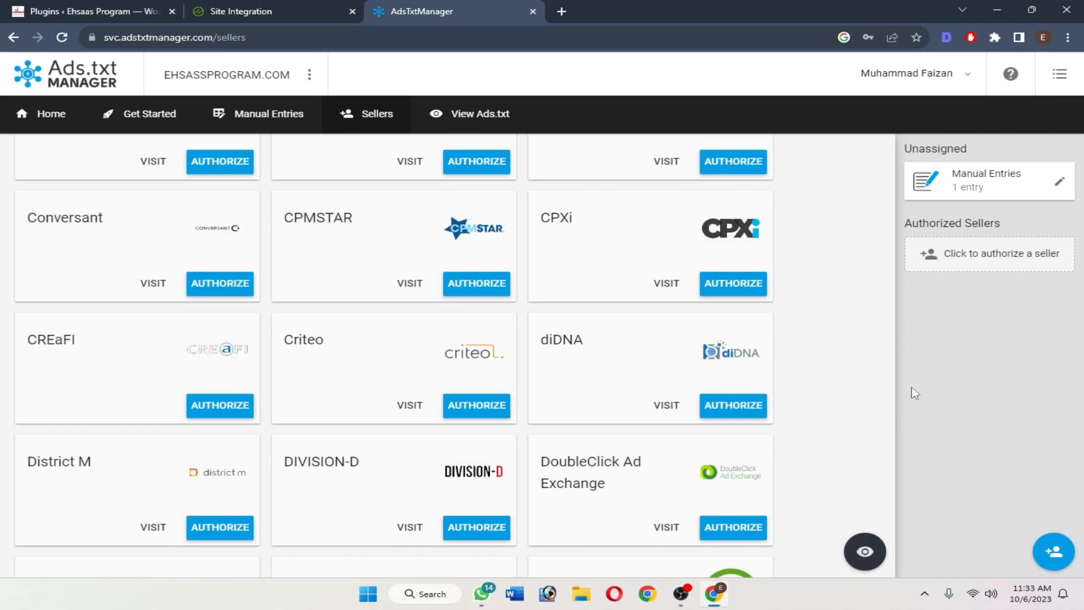
{"action": "scroll", "coordinate": [566, 314], "scroll_direction": "down", "scroll_amount": 5}
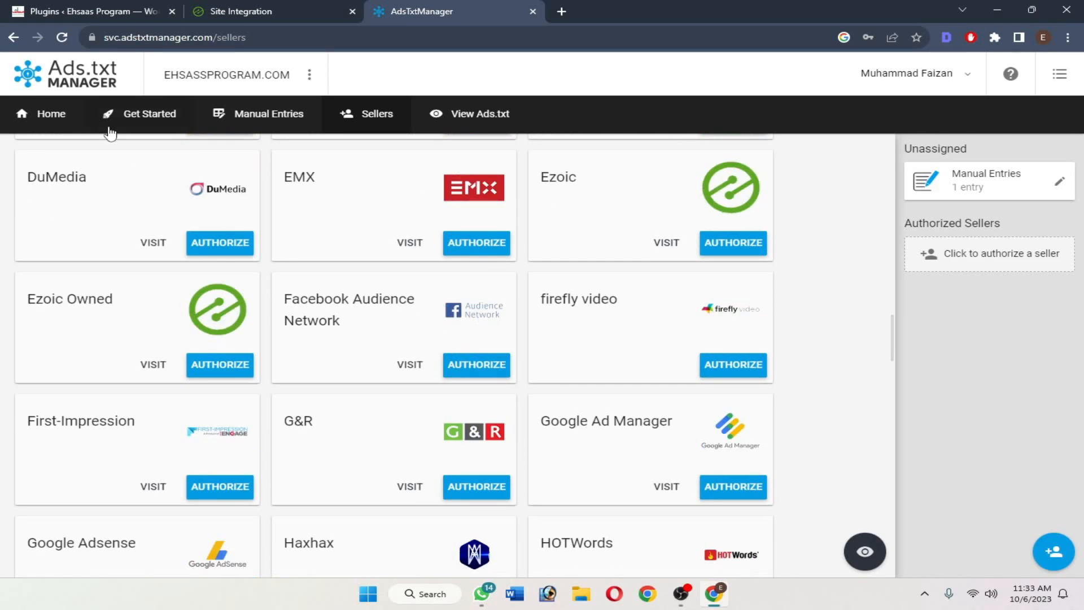
{"action": "left_click", "coordinate": [59, 125]}
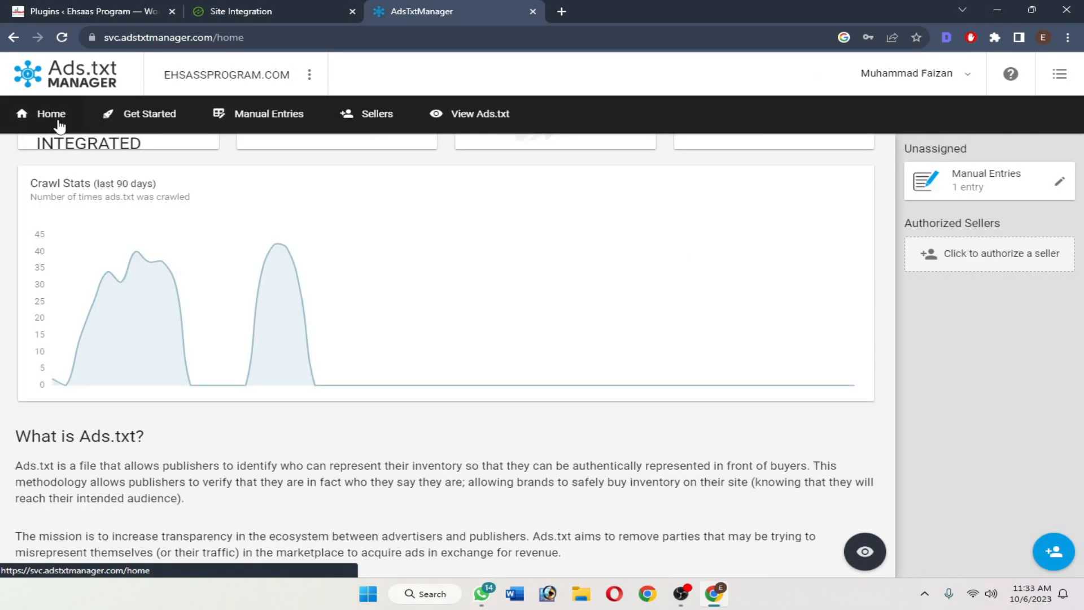
Step: Refresh the ads.txt integration status on the home page and disable Ads.txt in the quick settings, confirming the action
{"action": "scroll", "coordinate": [457, 370], "scroll_direction": "up", "scroll_amount": 4}
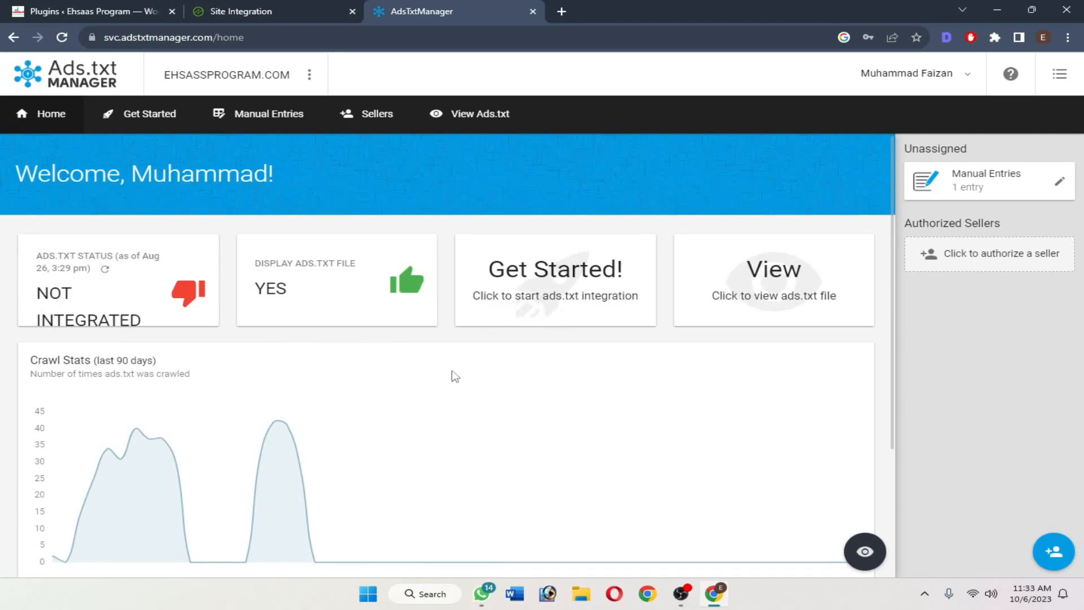
{"action": "left_click", "coordinate": [148, 304]}
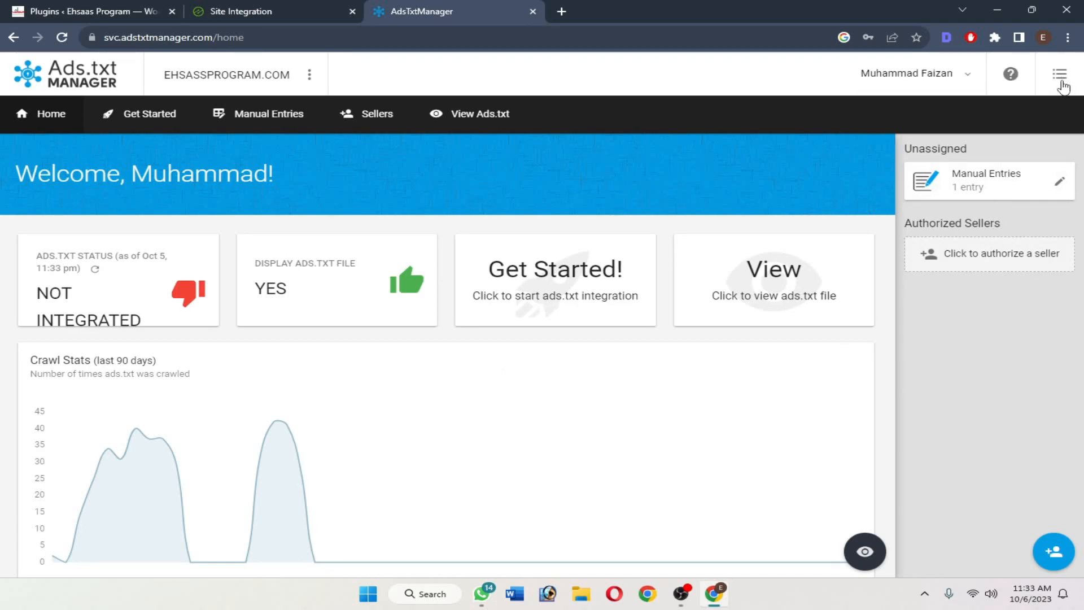
{"action": "left_click", "coordinate": [1059, 74]}
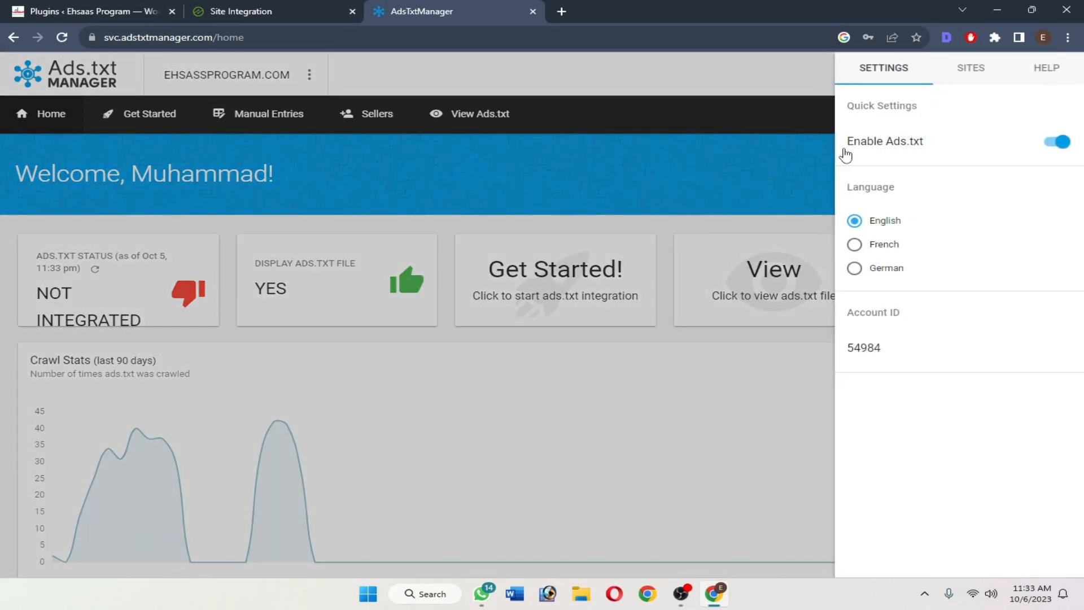
{"action": "left_click", "coordinate": [1052, 141]}
{"action": "left_click", "coordinate": [1053, 141]}
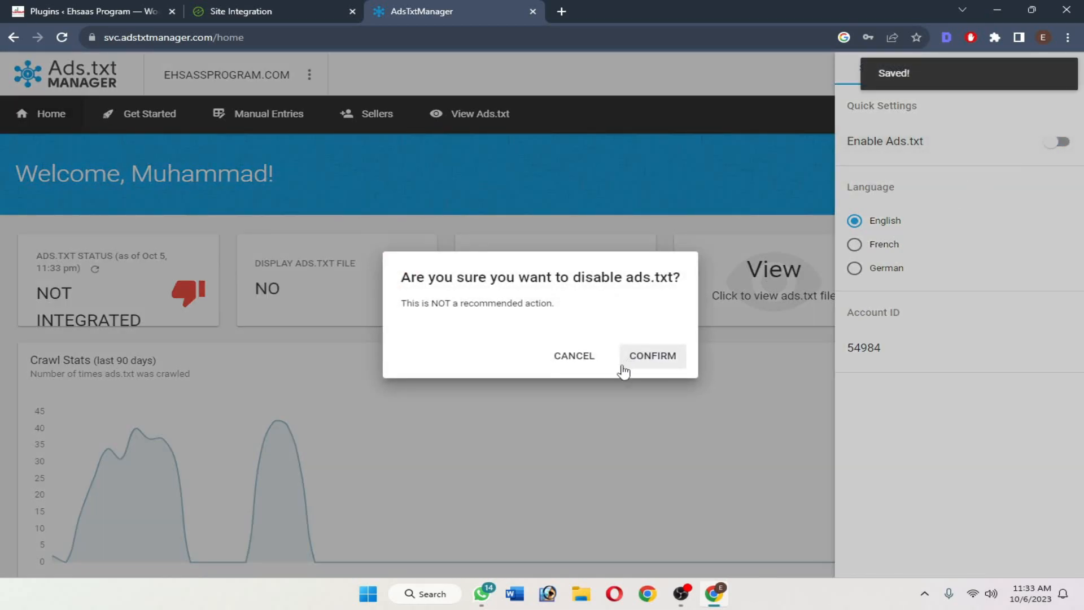
{"action": "left_click", "coordinate": [662, 365]}
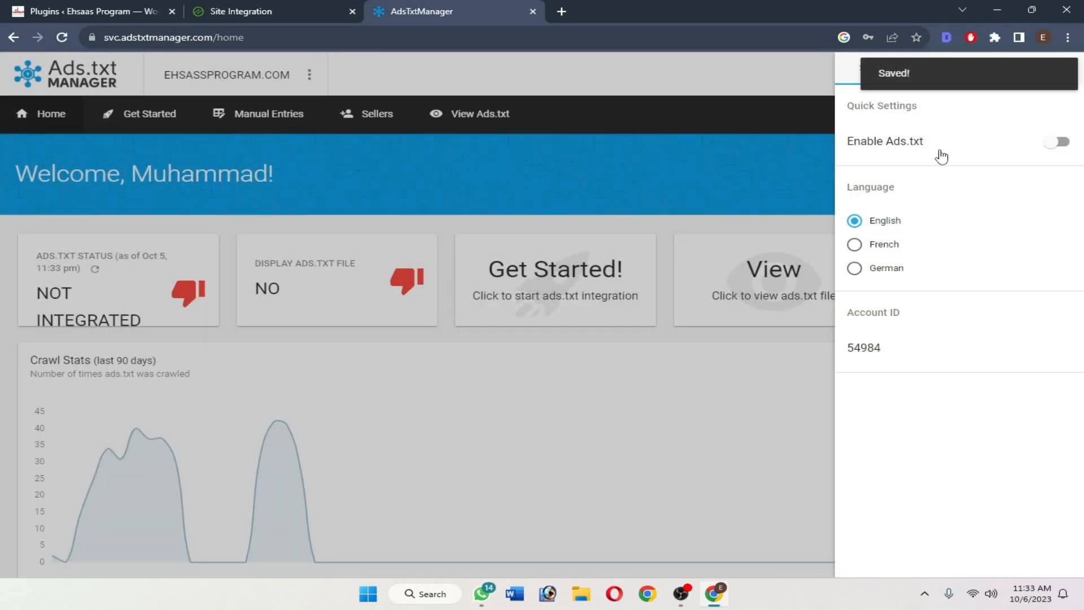
{"action": "left_click", "coordinate": [704, 181]}
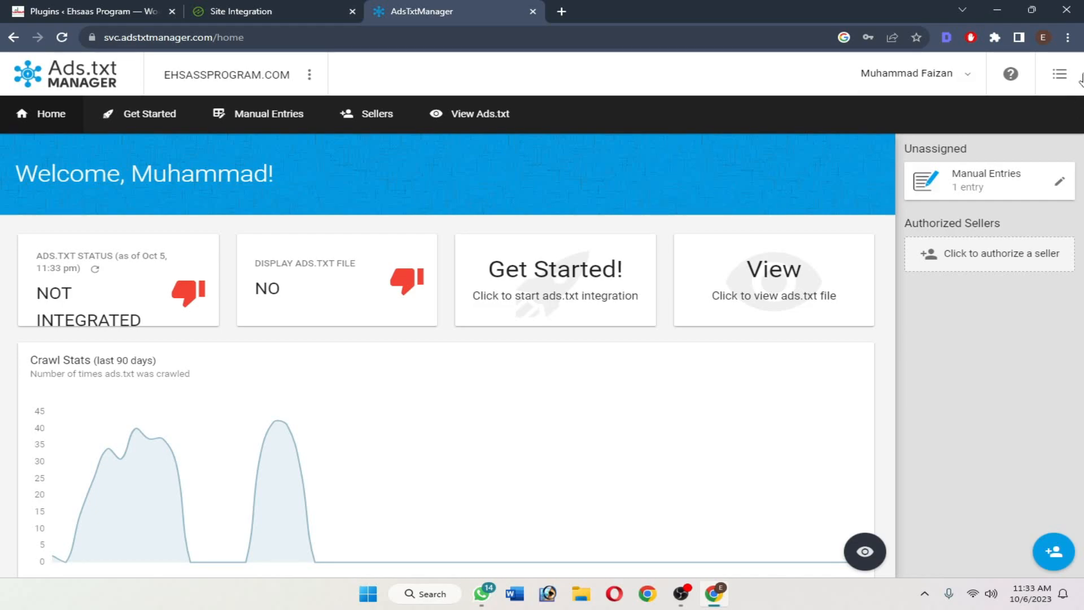
Step: Review the Enable Ads.txt setting, the installed WordPress plugins and the Ezoic site integration methods
{"action": "left_click", "coordinate": [1060, 74]}
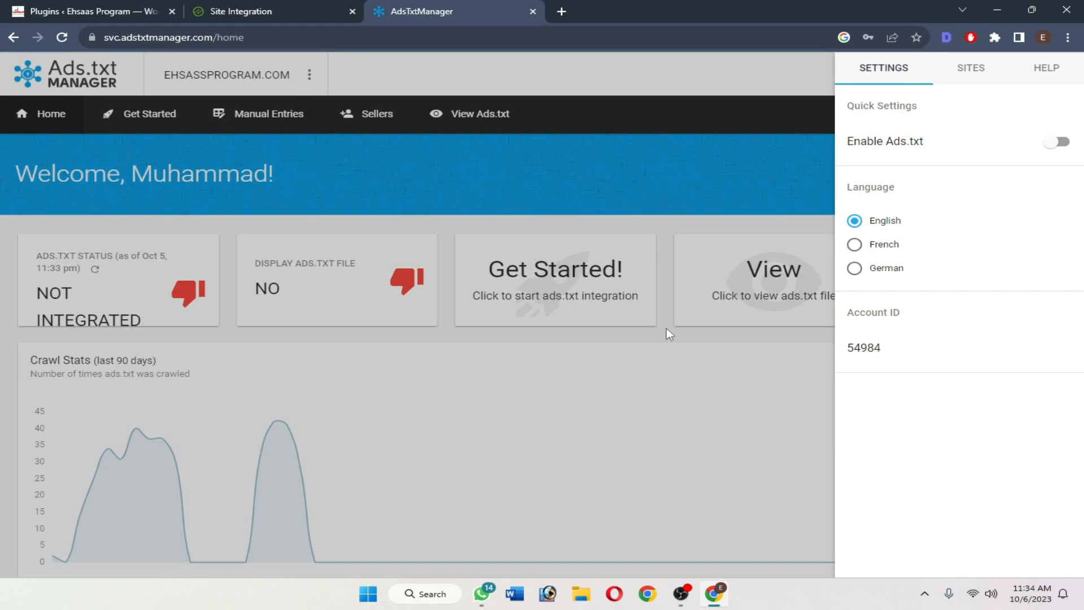
{"action": "left_click", "coordinate": [637, 329]}
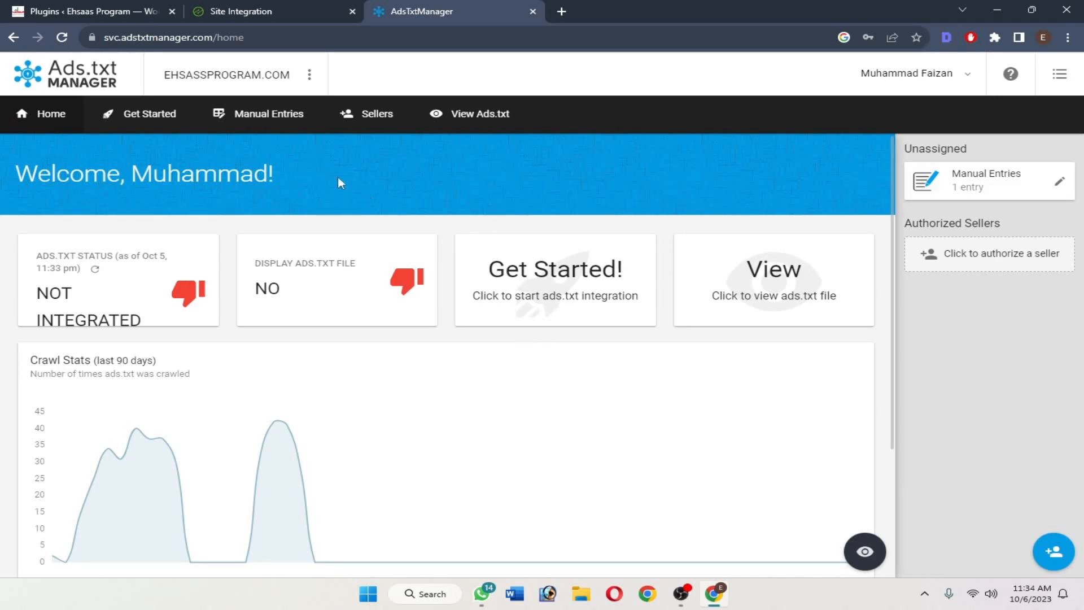
{"action": "mouse_move", "coordinate": [100, 14]}
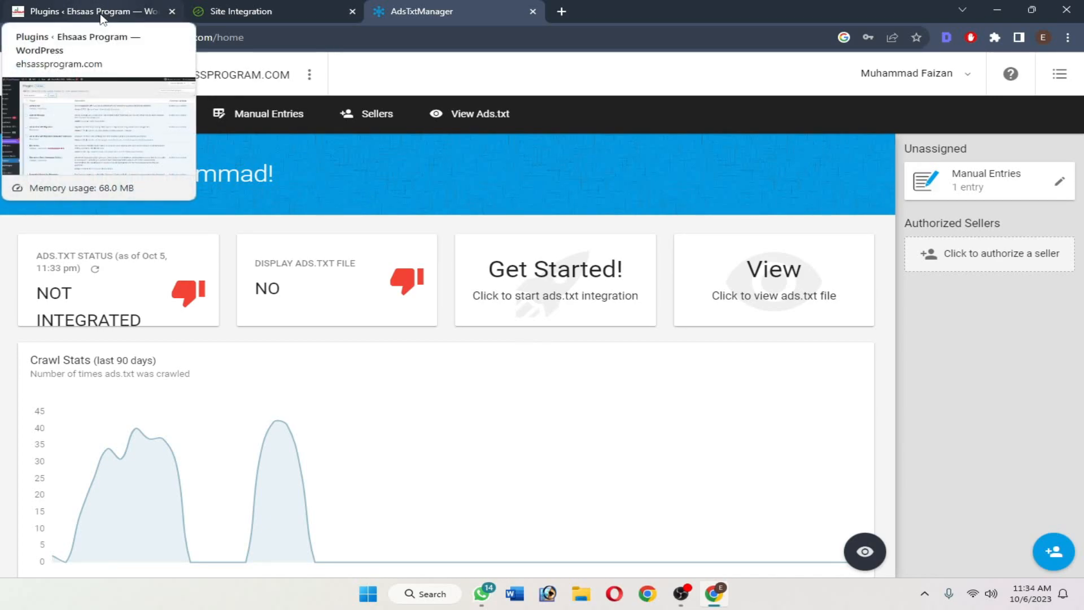
{"action": "left_click", "coordinate": [102, 17]}
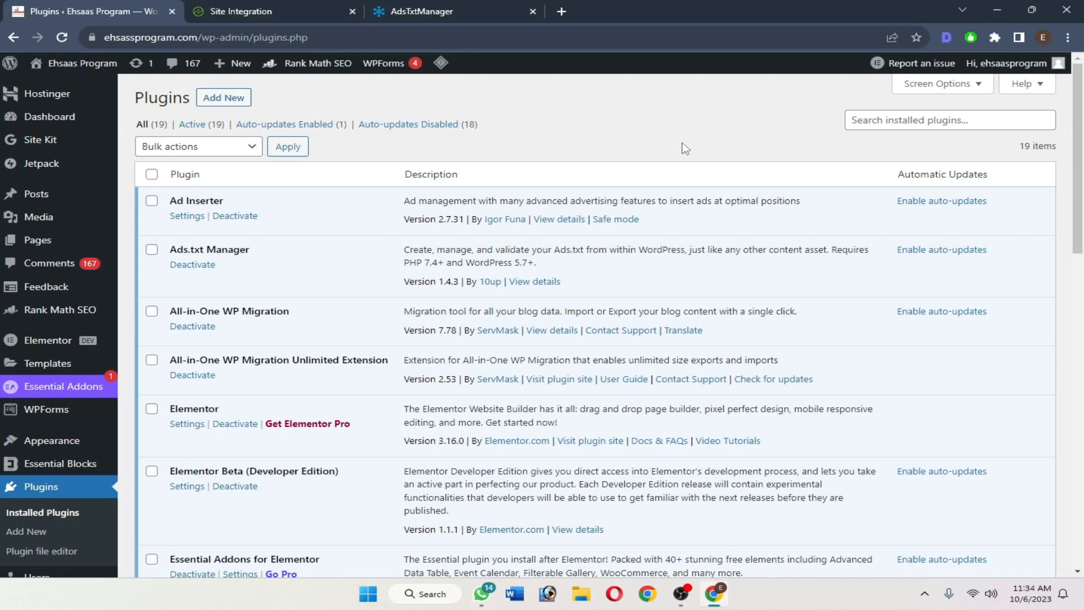
{"action": "left_click", "coordinate": [272, 9]}
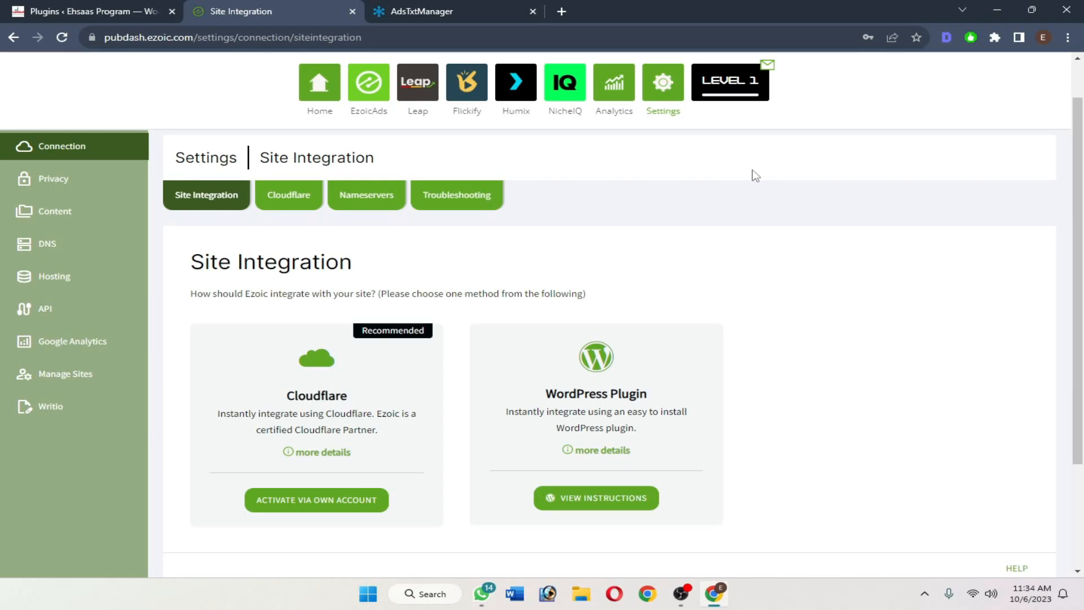
Step: Open ehsassprogram.com/ads.txt in a new tab from the WordPress site link and examine its seller entry
{"action": "left_click", "coordinate": [561, 11]}
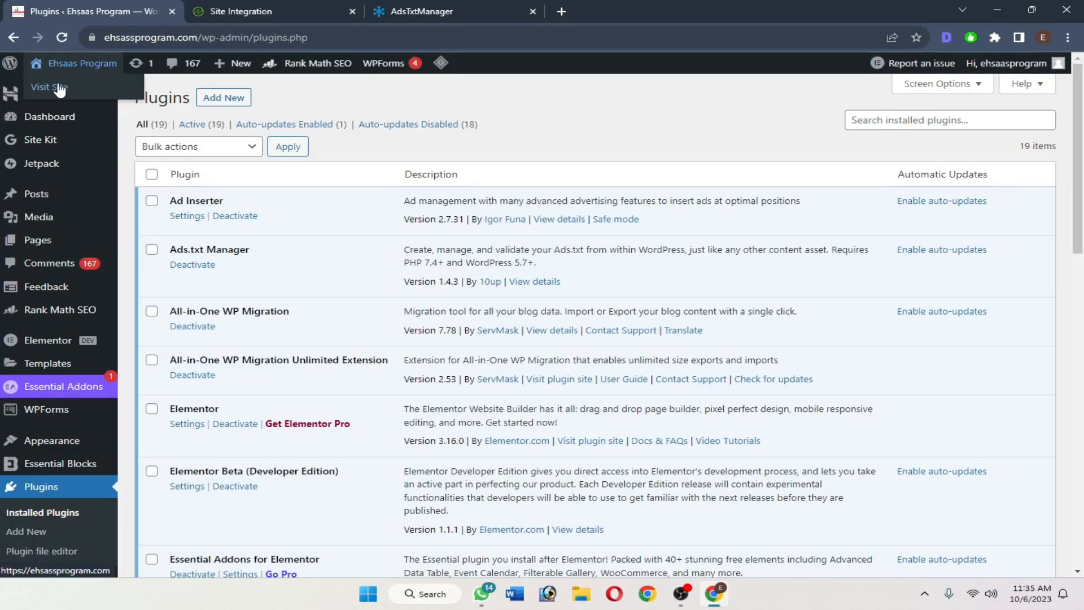
{"action": "right_click", "coordinate": [56, 83]}
{"action": "left_click", "coordinate": [113, 93]}
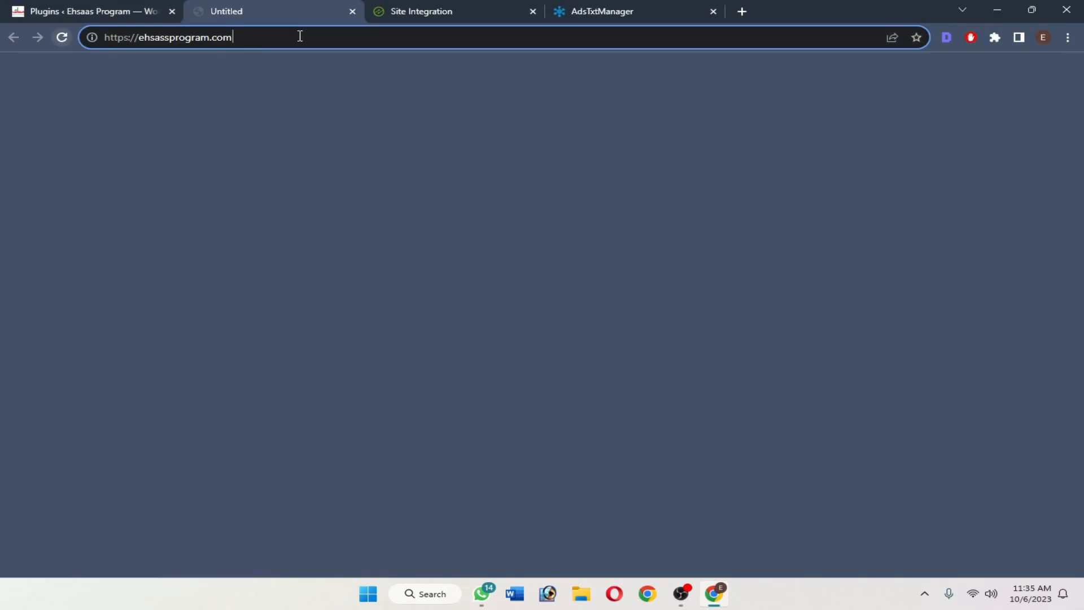
{"action": "type", "text": "/ads.txt"}
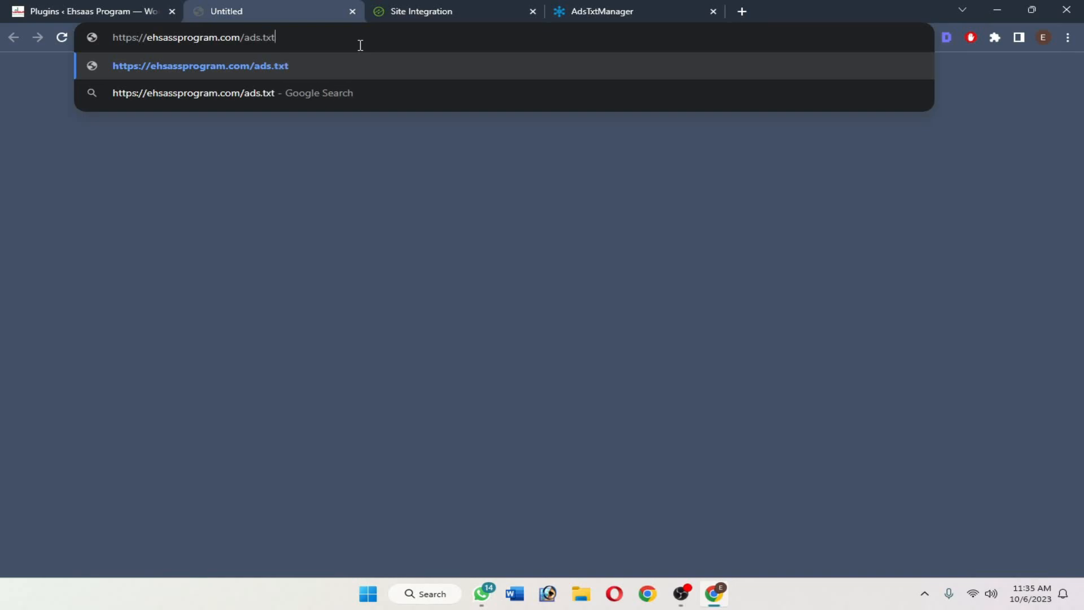
{"action": "key", "text": "Return"}
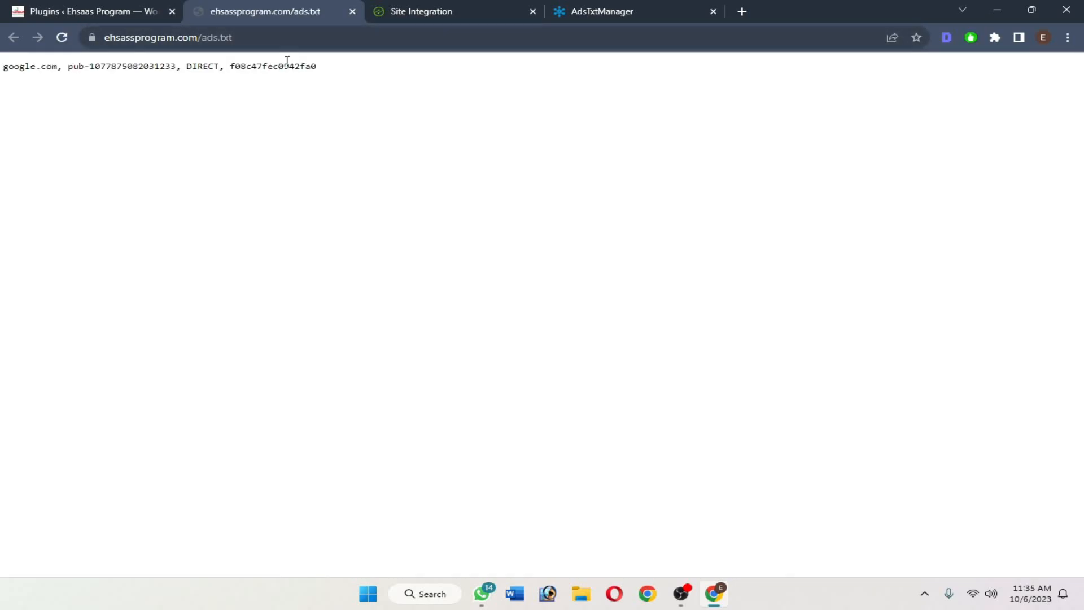
{"action": "left_click_drag", "start_coordinate": [353, 67], "coordinate": [9, 86]}
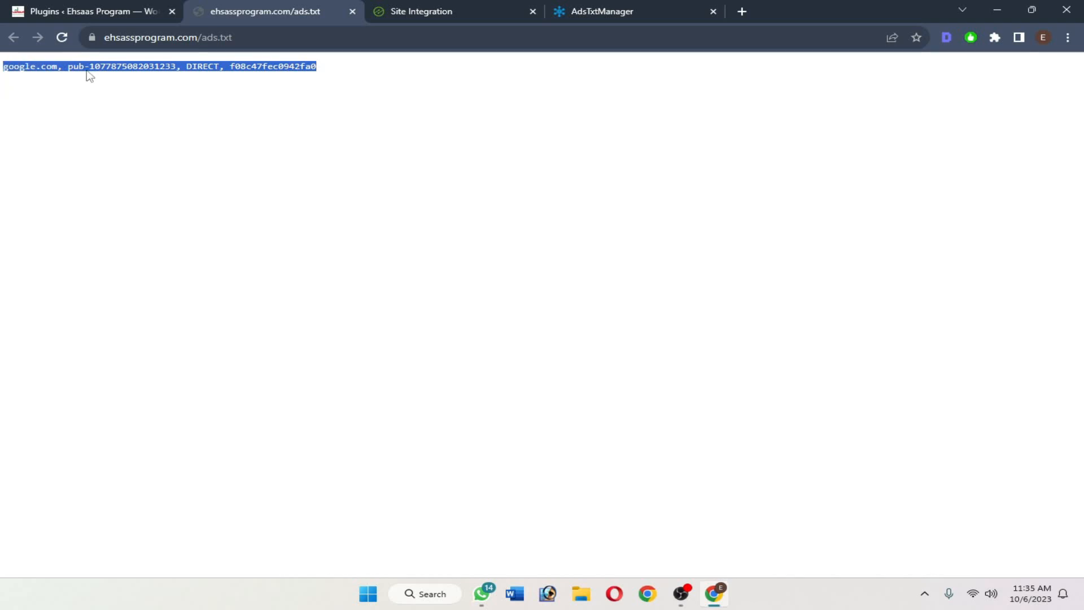
Step: Locate the Ads.txt Manager plugin among the installed plugins in WordPress
{"action": "left_click", "coordinate": [134, 11]}
{"action": "scroll", "coordinate": [185, 186], "scroll_direction": "down", "scroll_amount": 1}
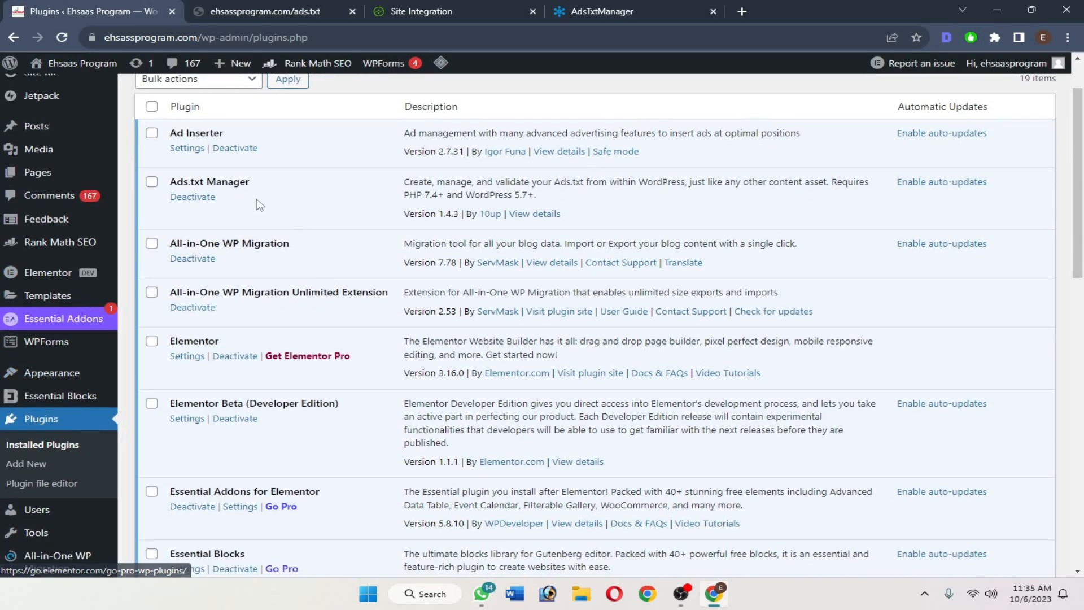
{"action": "left_click_drag", "start_coordinate": [169, 188], "coordinate": [266, 184]}
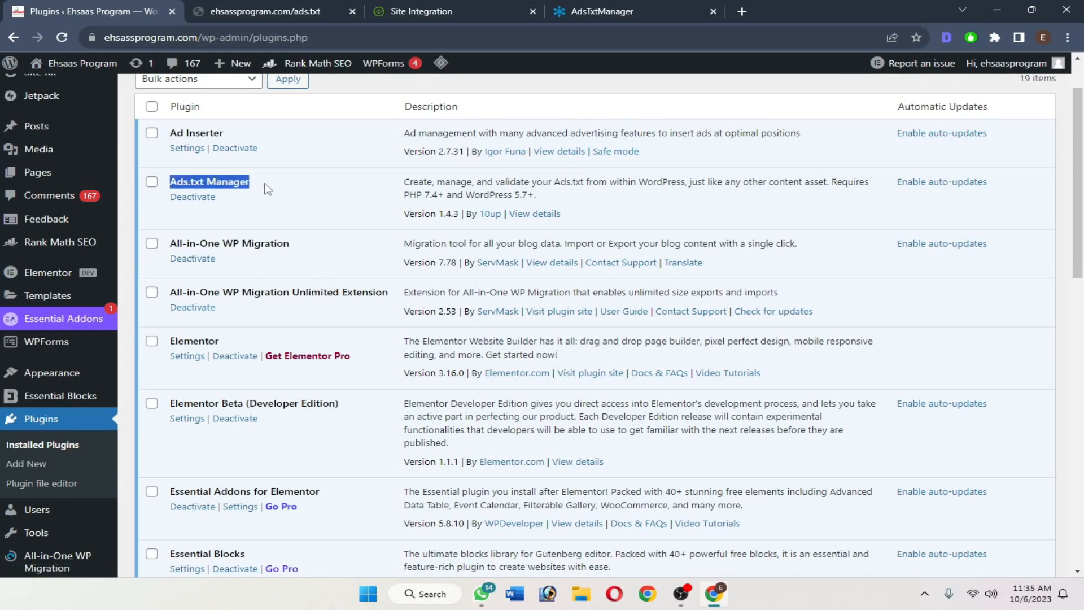
{"action": "scroll", "coordinate": [66, 513], "scroll_direction": "down", "scroll_amount": 2}
Step: Open the WordPress Ads.txt settings and examine the google.com entry in the Manage Ads.txt editor
{"action": "mouse_move", "coordinate": [42, 458]}
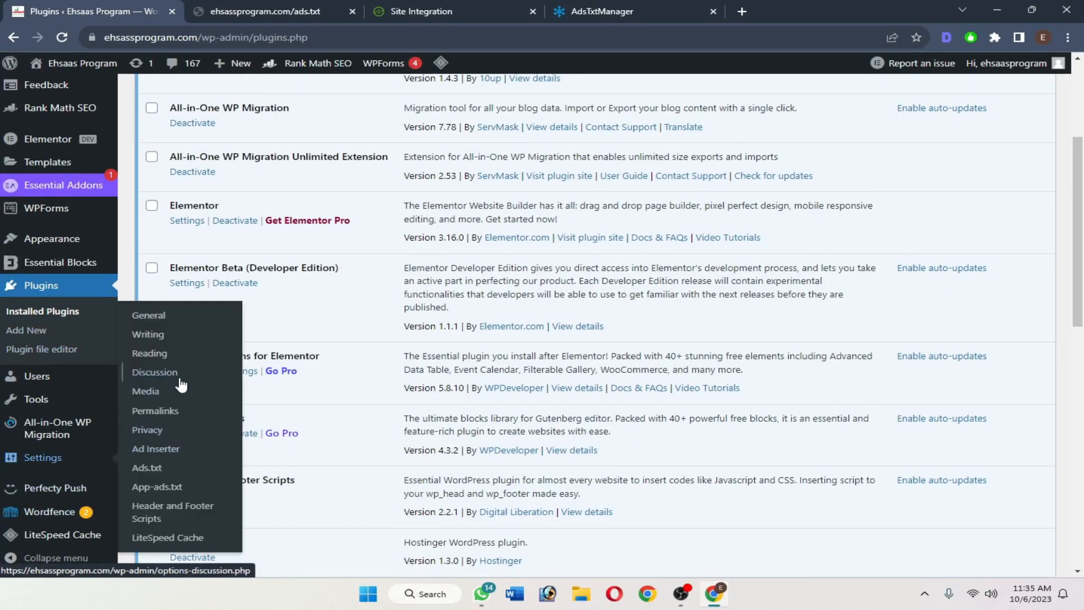
{"action": "left_click", "coordinate": [175, 488]}
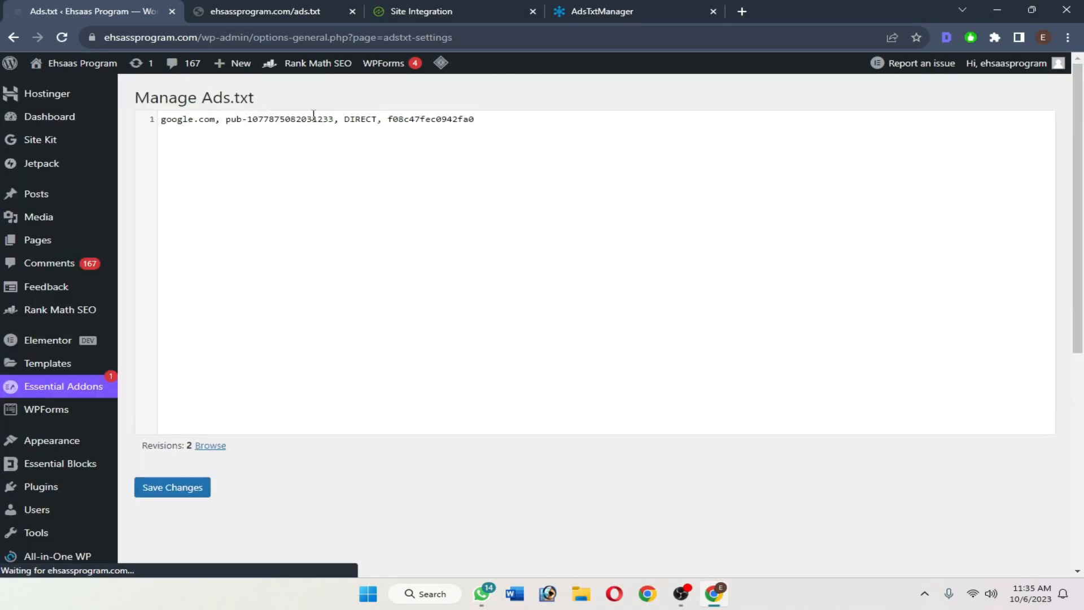
{"action": "left_click_drag", "start_coordinate": [500, 118], "coordinate": [161, 119]}
{"action": "left_click", "coordinate": [213, 193]}
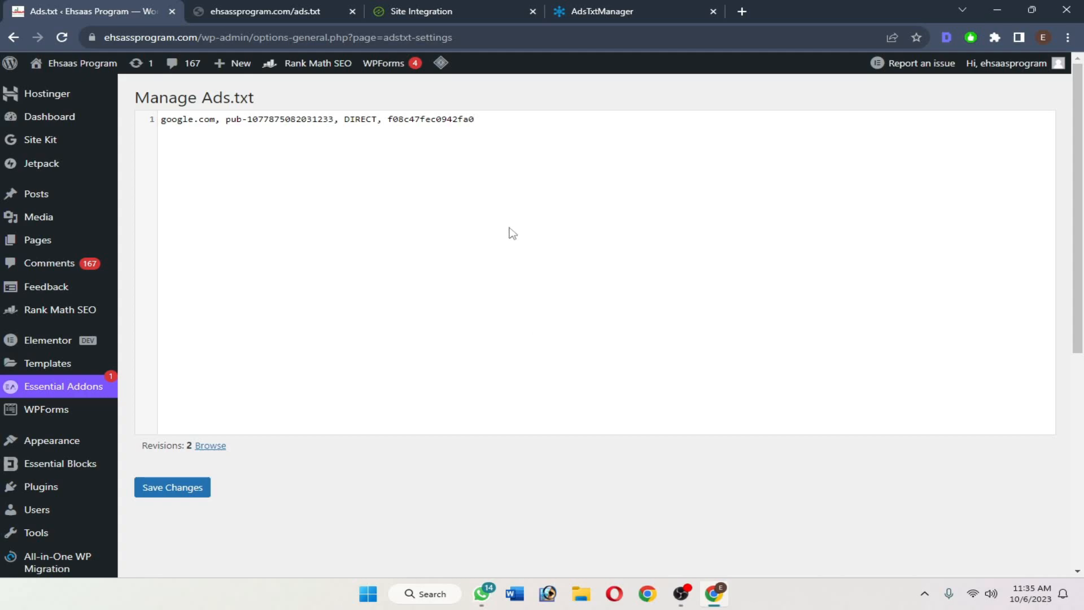
{"action": "left_click_drag", "start_coordinate": [530, 120], "coordinate": [134, 124]}
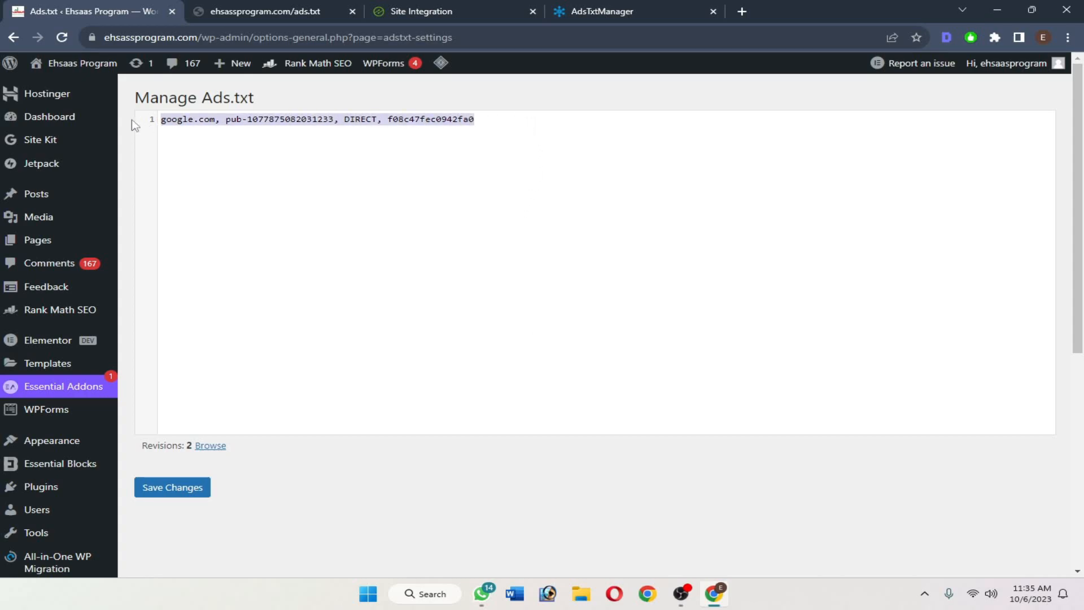
{"action": "left_click", "coordinate": [523, 137]}
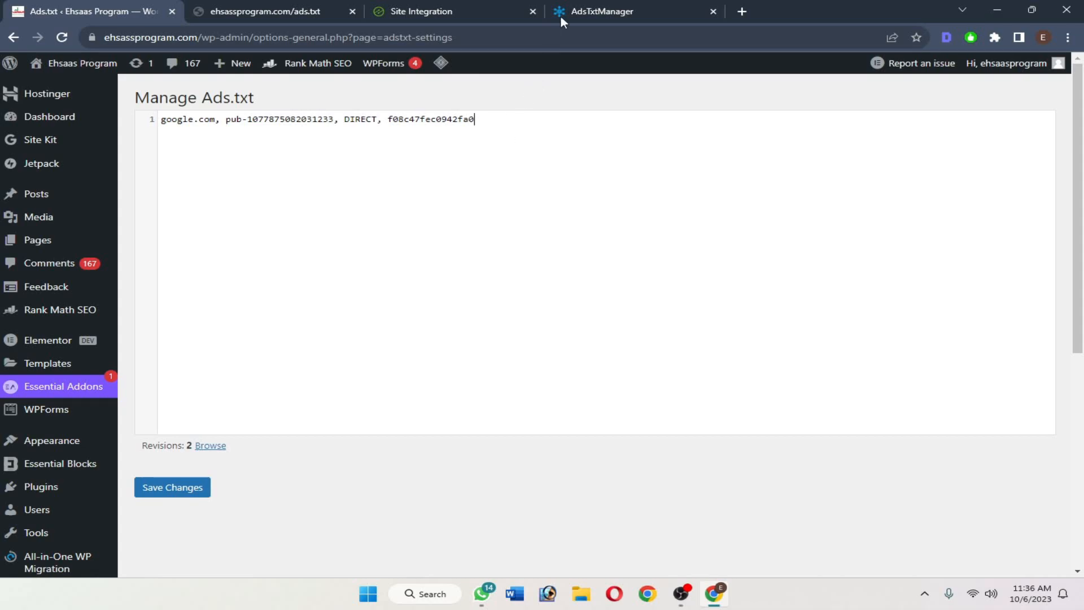
Step: Check the ads.txt status in Ads.txt Manager and the integration methods in Ezoic, and minimize the browser
{"action": "left_click", "coordinate": [576, 9]}
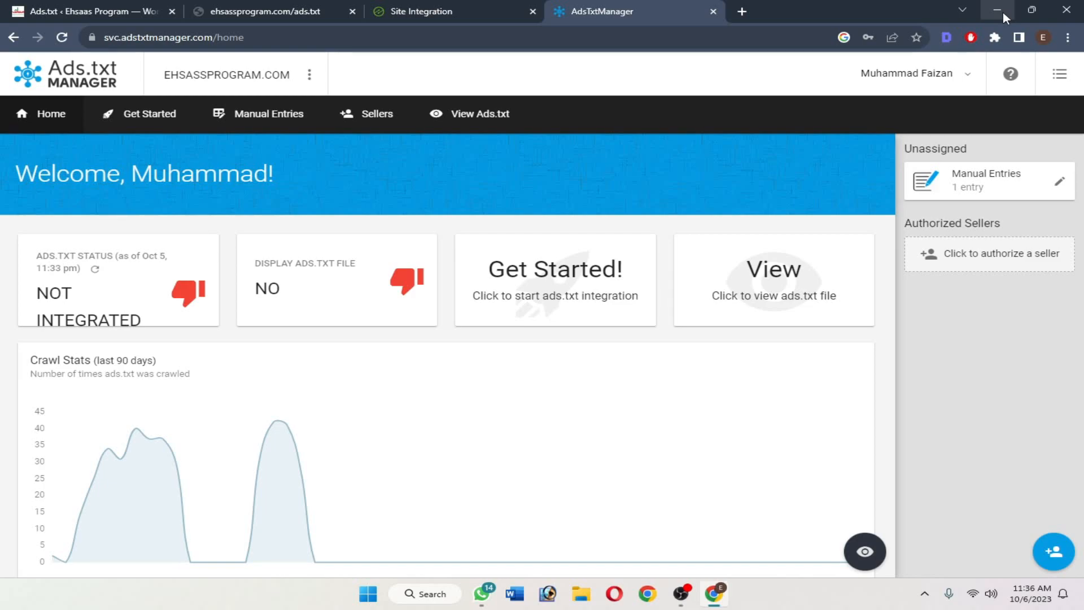
{"action": "left_click", "coordinate": [459, 10]}
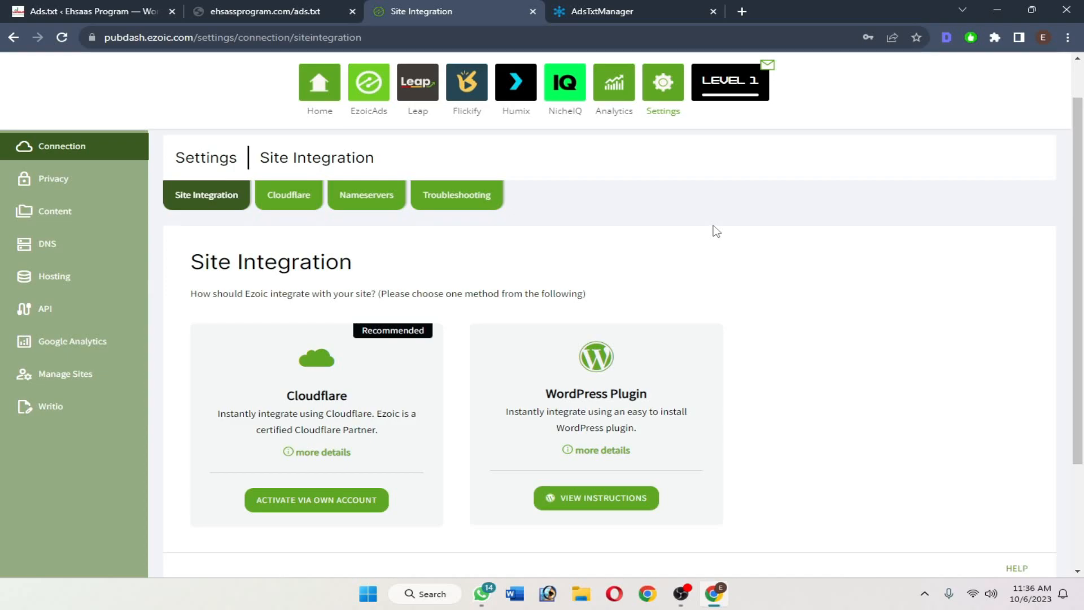
{"action": "left_click", "coordinate": [644, 9]}
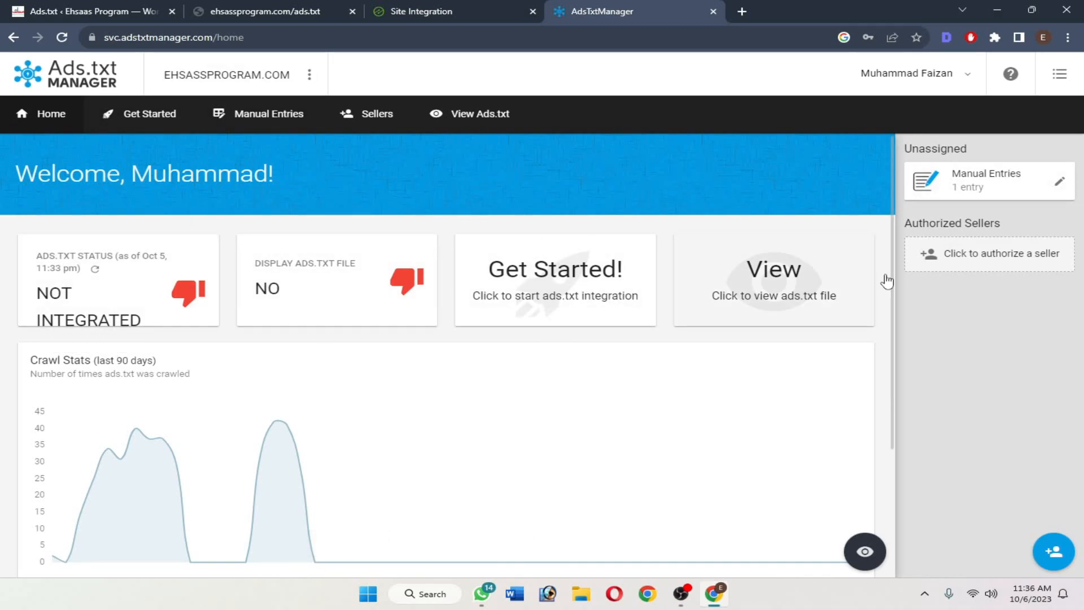
{"action": "left_click", "coordinate": [497, 11]}
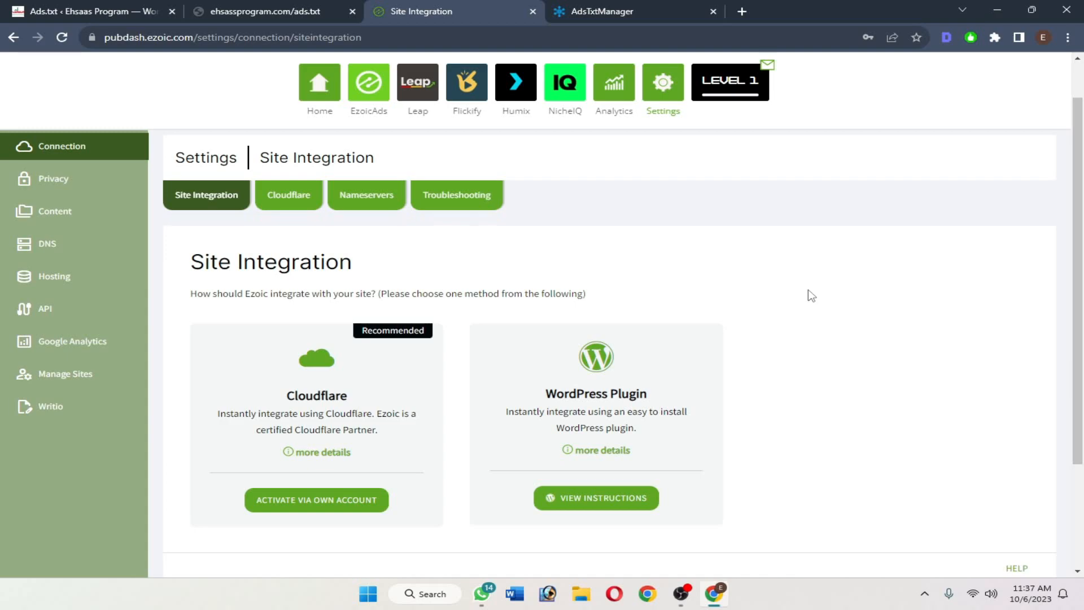
{"action": "scroll", "coordinate": [811, 296], "scroll_direction": "up", "scroll_amount": 1}
{"action": "scroll", "coordinate": [607, 219], "scroll_direction": "down", "scroll_amount": 1}
{"action": "scroll", "coordinate": [757, 226], "scroll_direction": "up", "scroll_amount": 1}
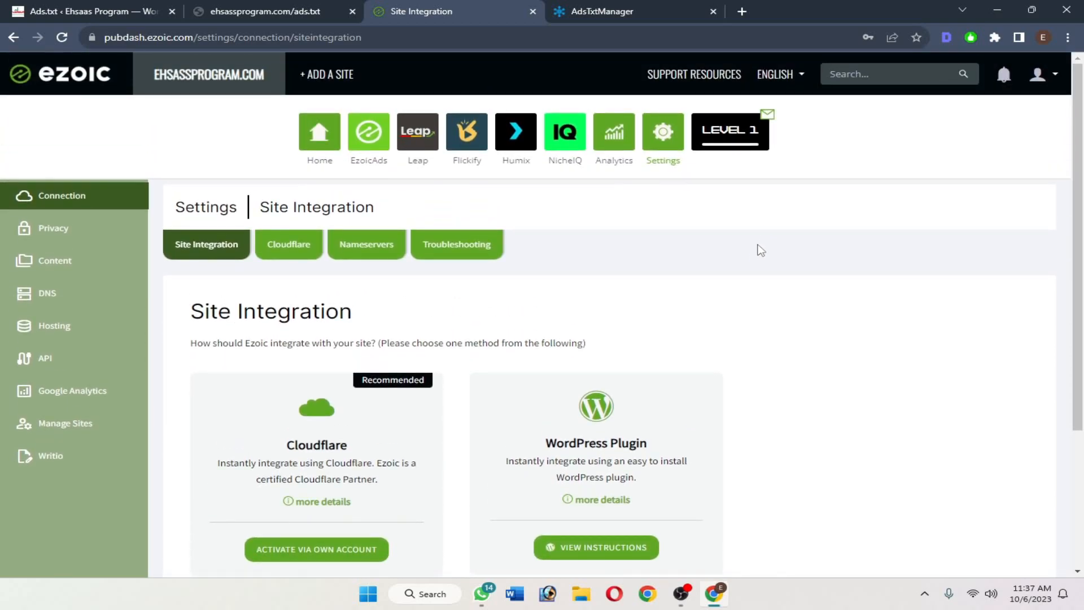
{"action": "scroll", "coordinate": [760, 251], "scroll_direction": "down", "scroll_amount": 1}
{"action": "scroll", "coordinate": [1080, 282], "scroll_direction": "down", "scroll_amount": 1}
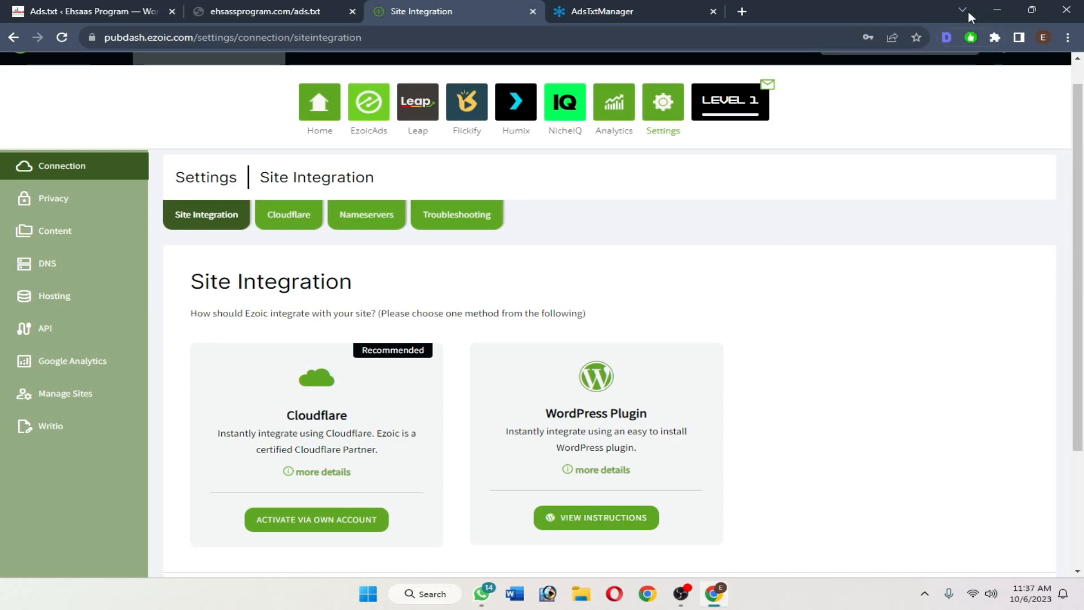
{"action": "left_click", "coordinate": [1032, 10]}
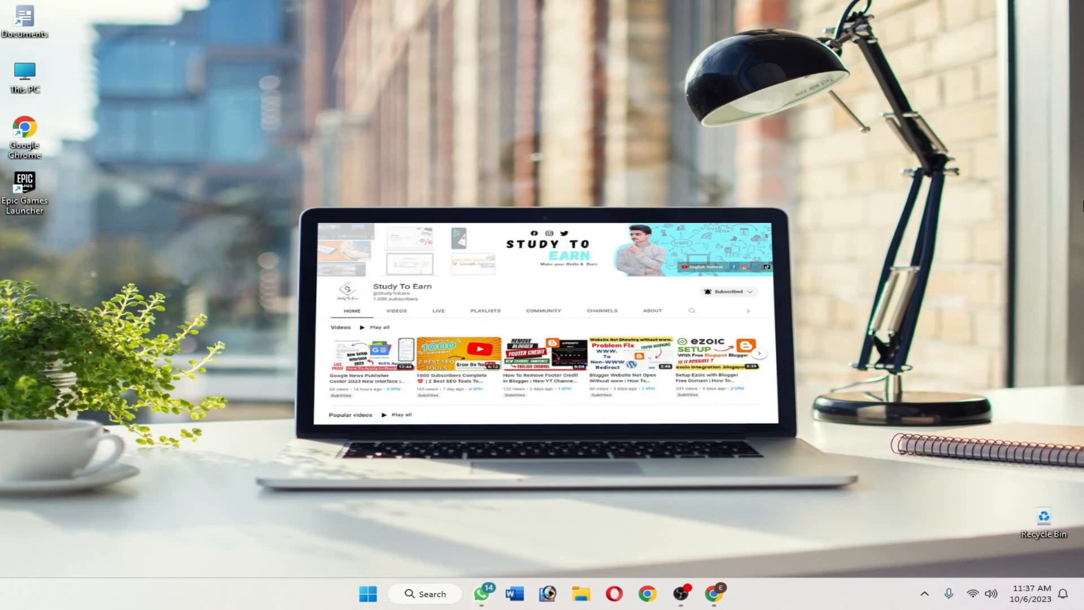